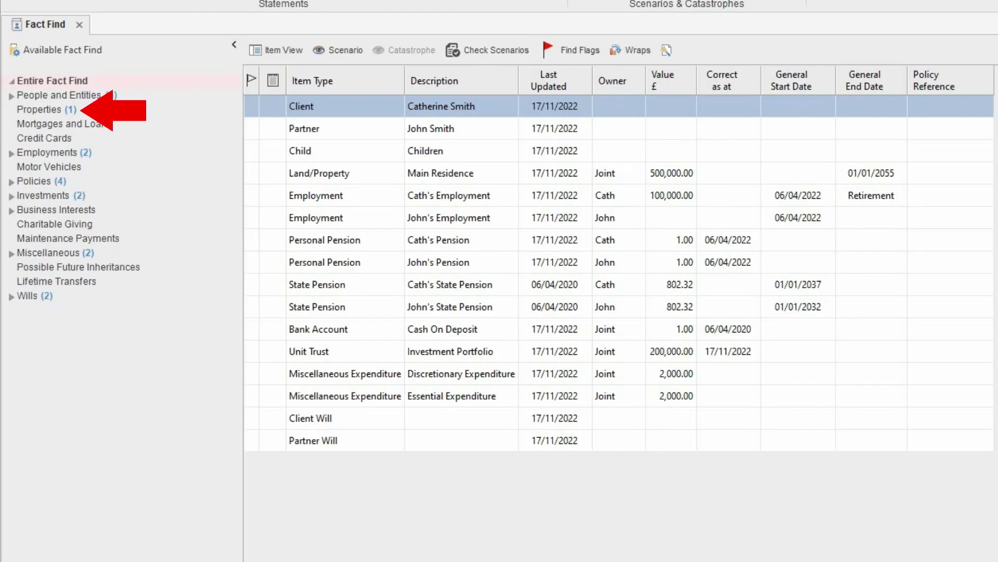
Step: Add a new property item dated 12/01/2023 with the description Downsized Property and Joint as owner
click(42, 110)
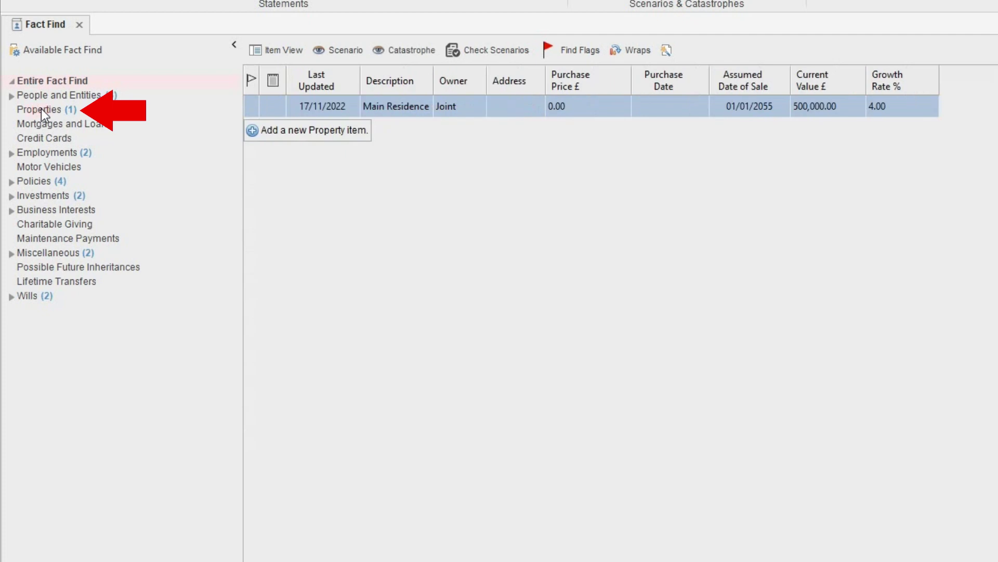
click(306, 131)
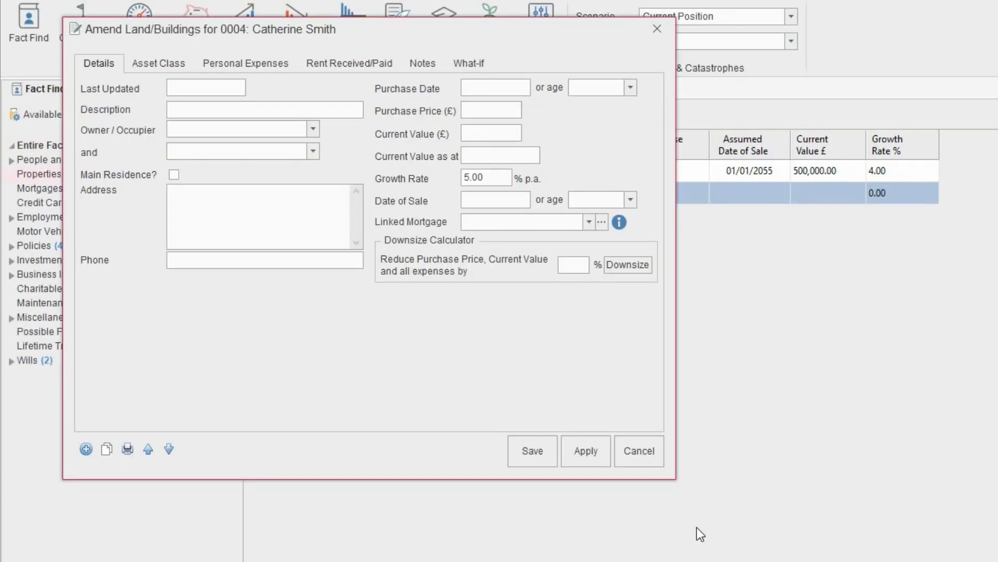
click(186, 88)
key(t)
click(187, 108)
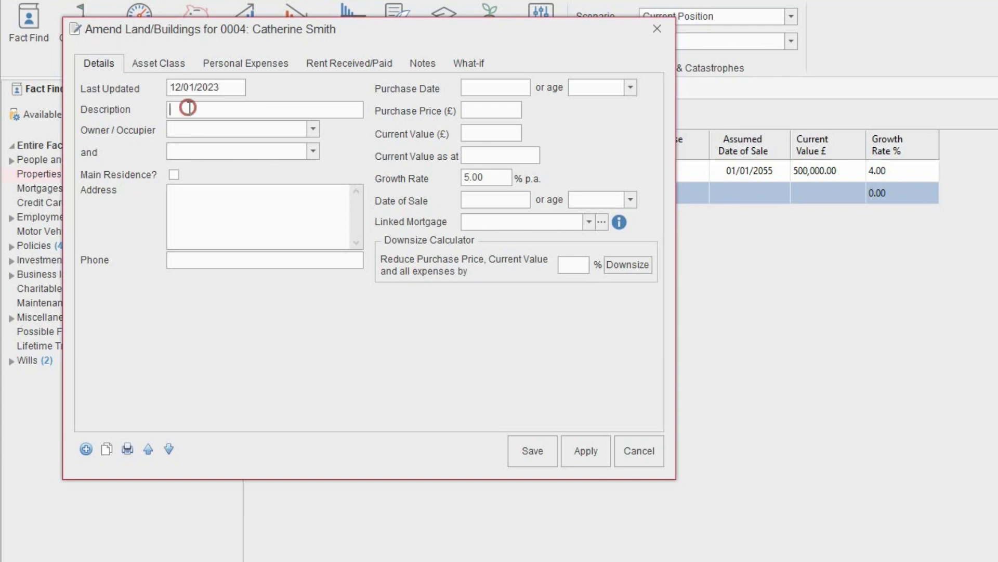
text(Downsized Property)
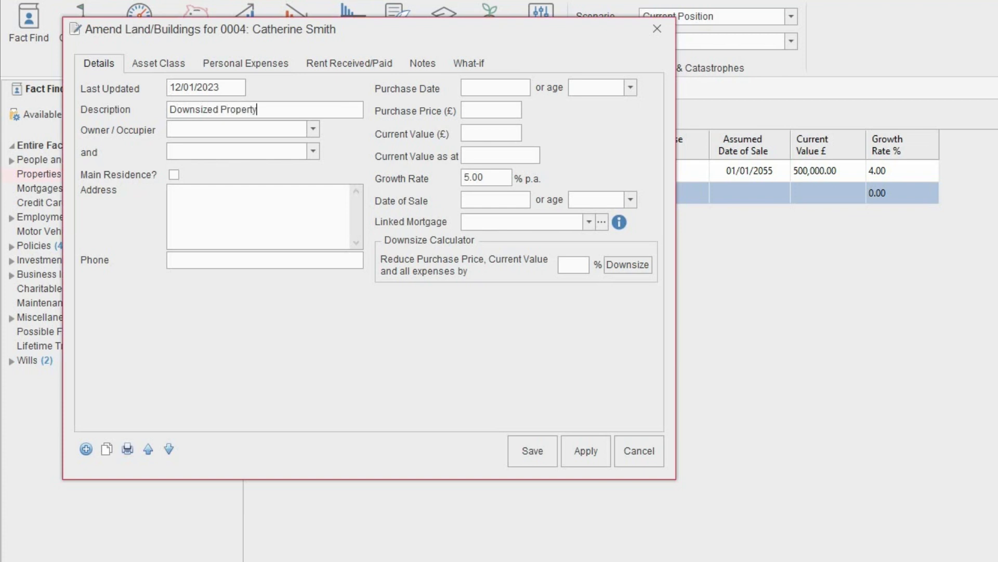
click(313, 130)
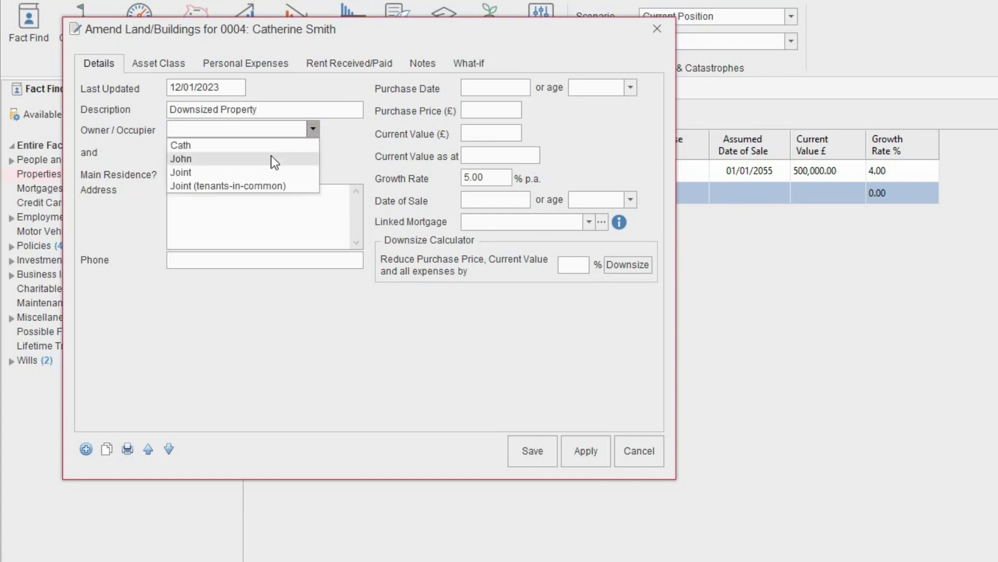
click(232, 169)
Step: Set the Downsized Property to be purchased at age 85 for a purchase price of £350,000
click(599, 87)
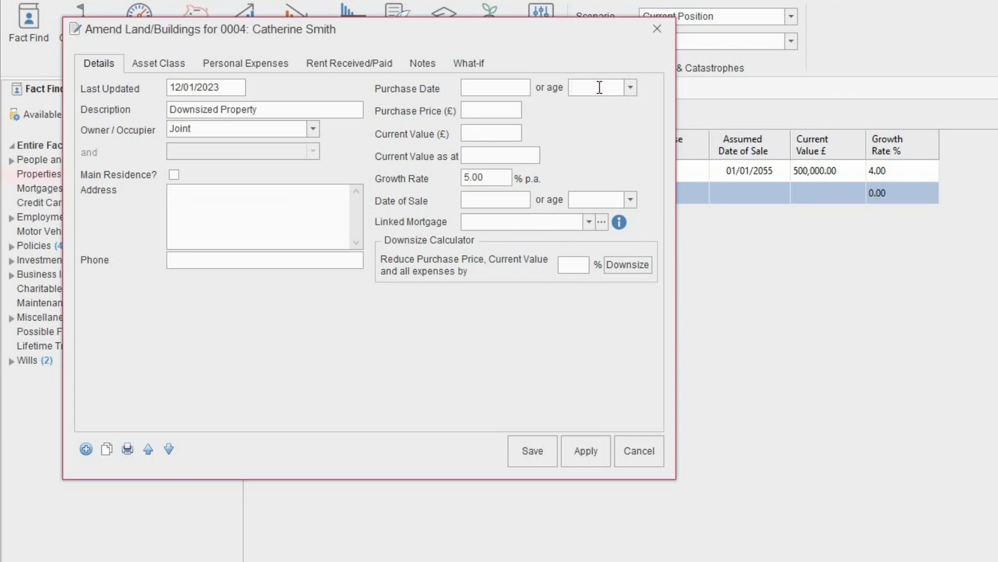
text(85)
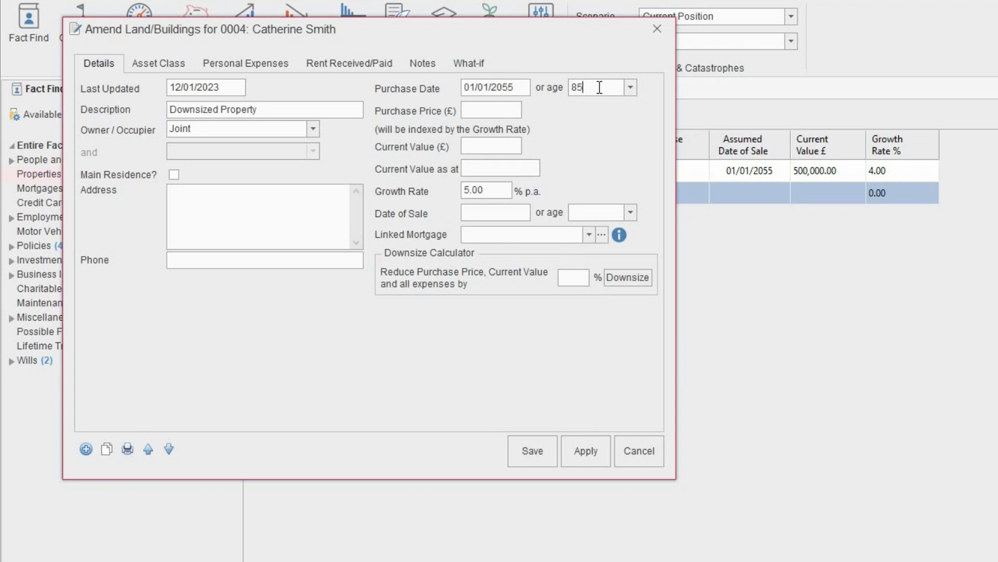
click(474, 110)
text(350000)
key(Tab)
Step: Save the Downsized Property with both the Current Position and What If scenarios included
drag(441, 27, 772, 263)
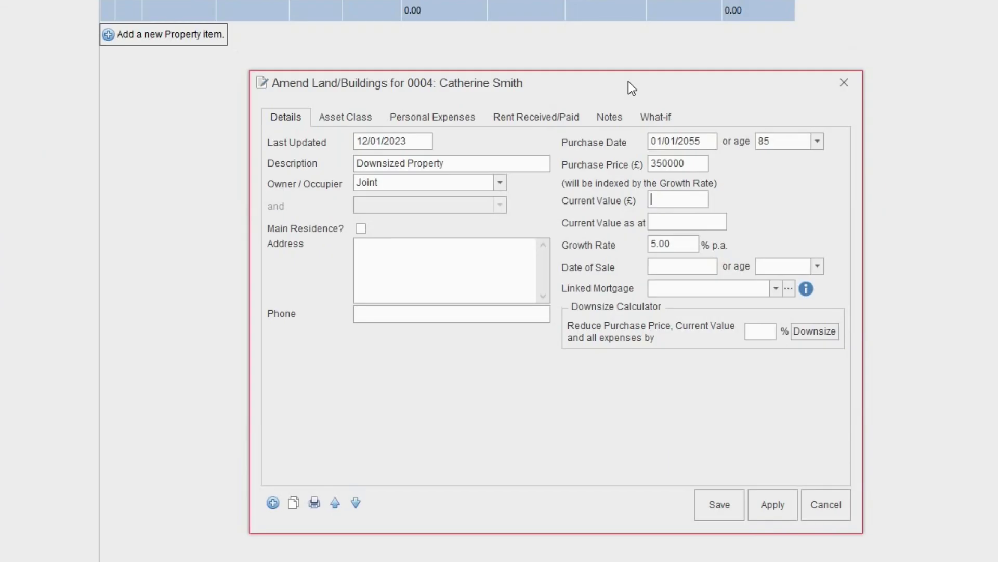
click(716, 493)
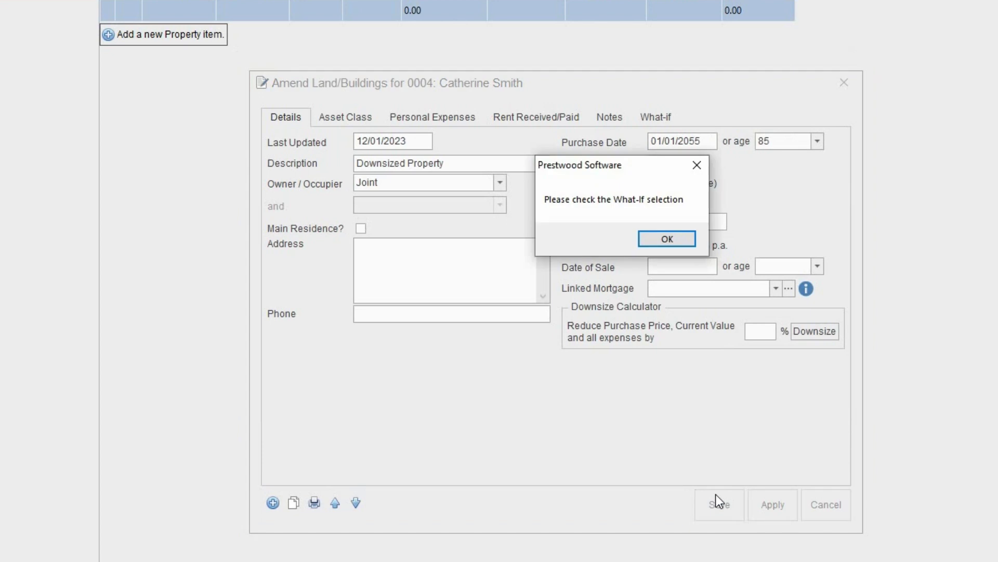
click(667, 241)
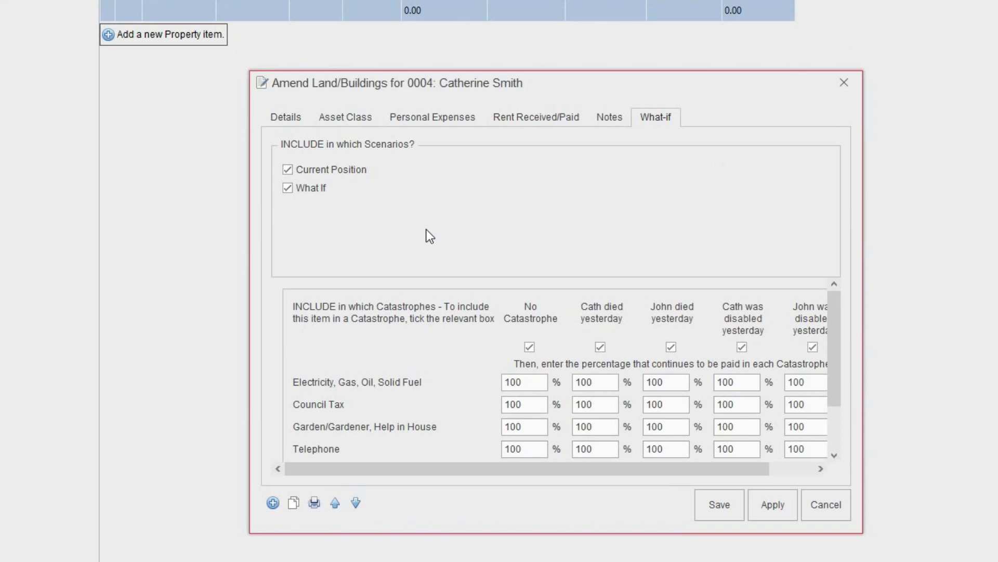
click(721, 504)
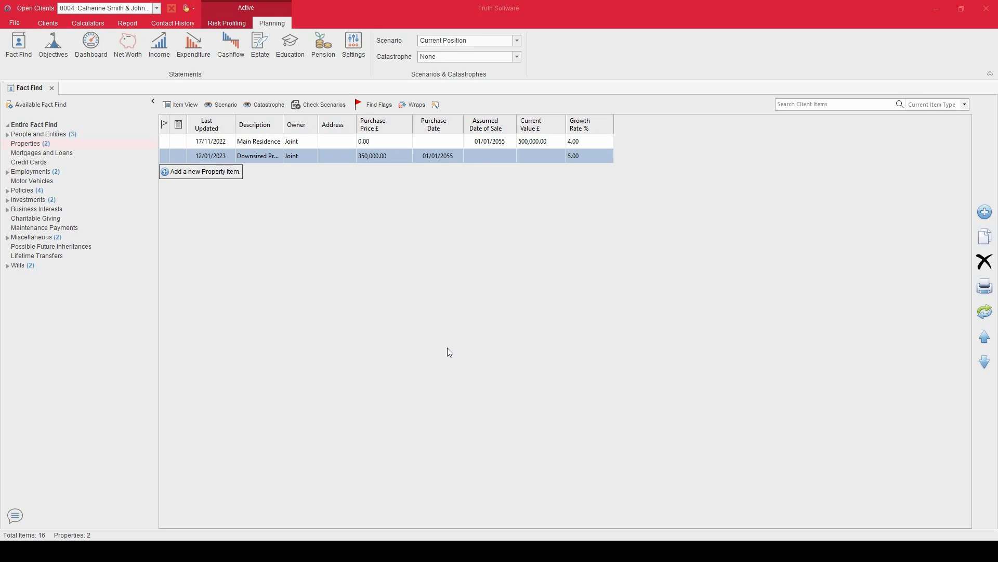
Step: Open the partner's personal pension from the pension policies and bring up its fund value details
click(27, 190)
click(35, 238)
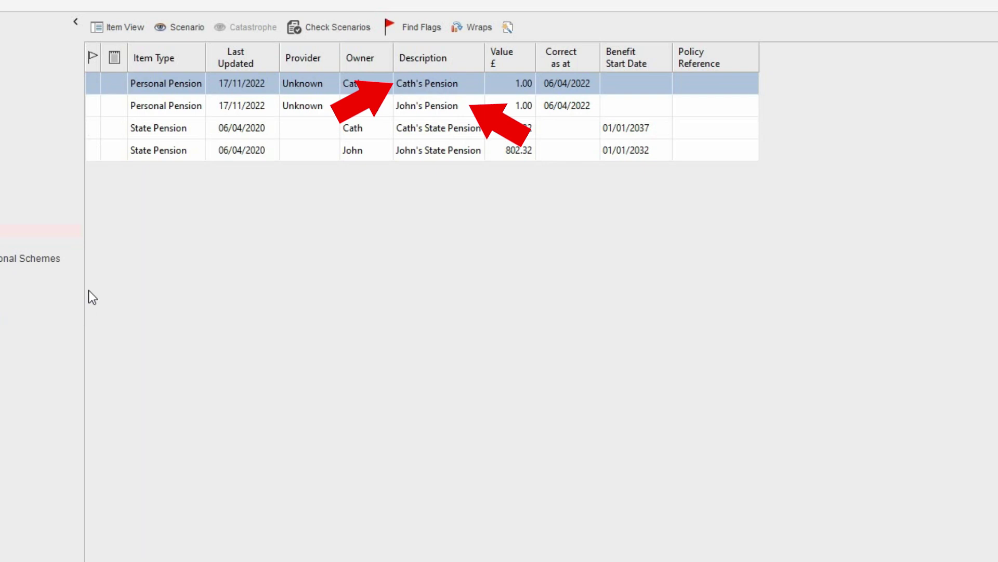
double_click(307, 111)
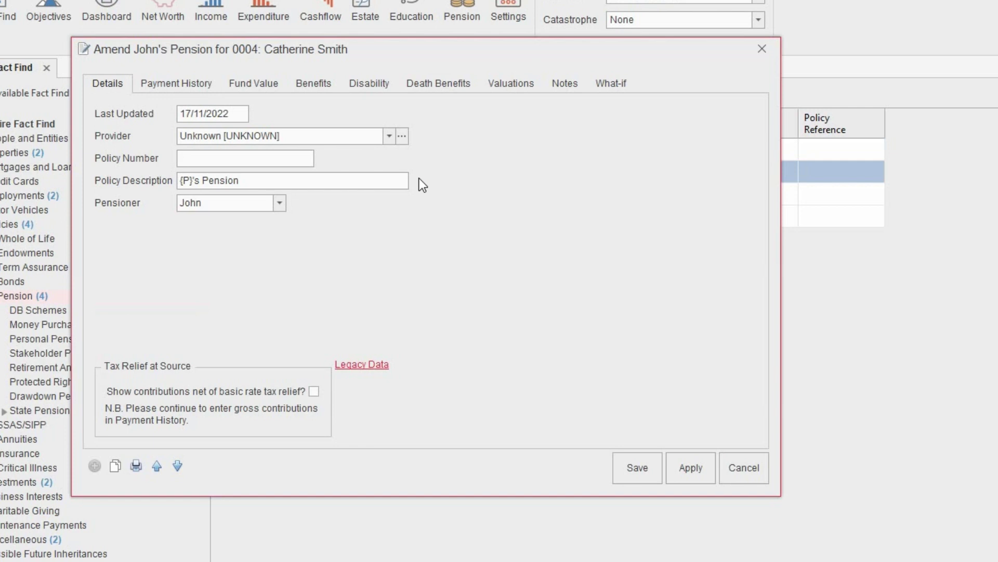
click(187, 87)
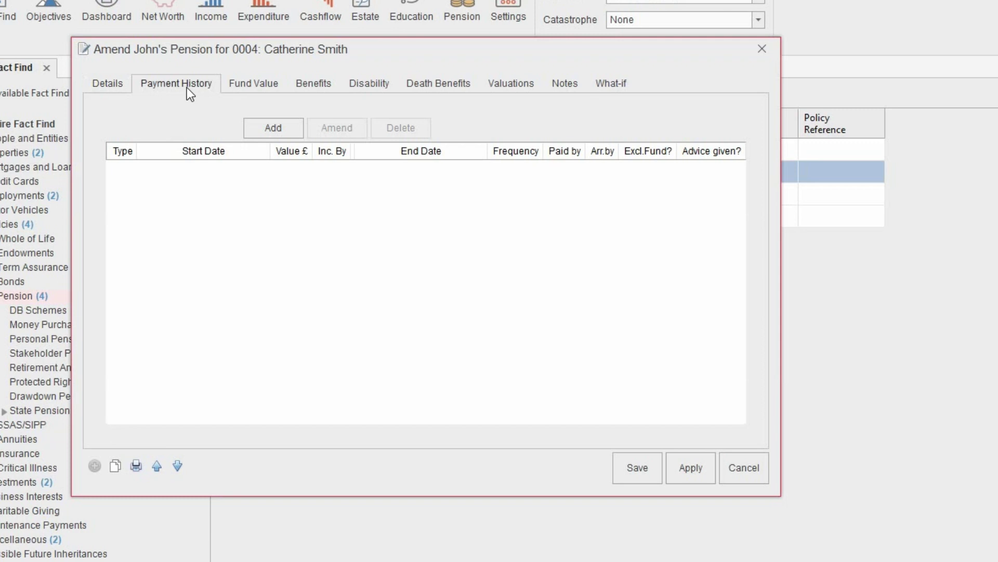
click(251, 87)
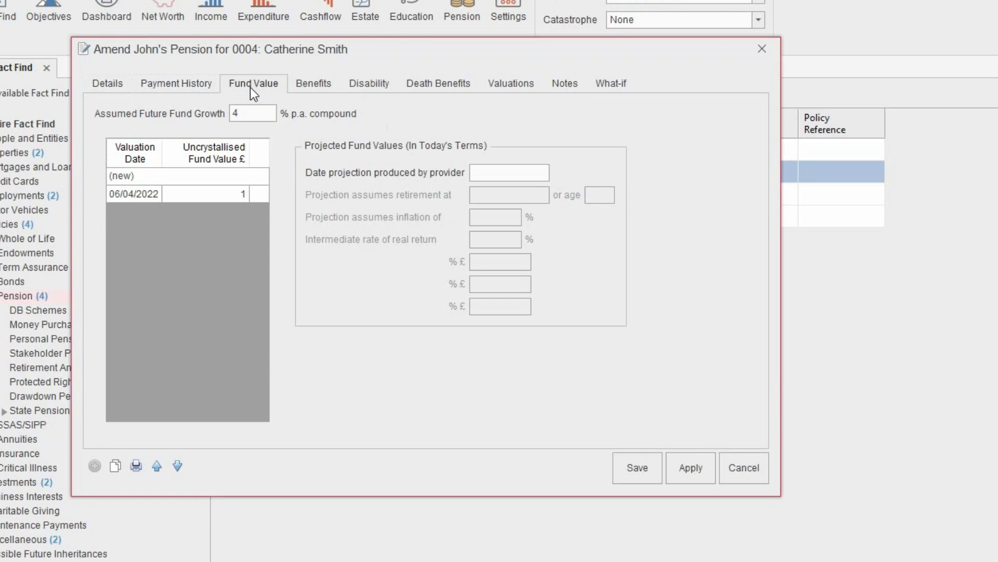
Step: Replace the existing fund valuation with £800,000 dated 12/01/2023 and save the pension without entering payment history
mouse_move(247, 193)
click(259, 194)
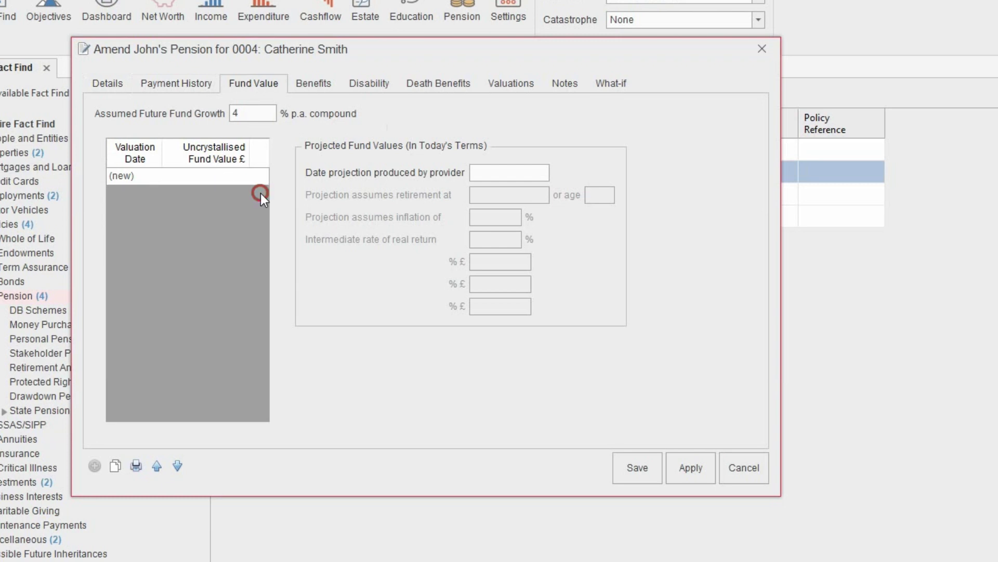
click(220, 177)
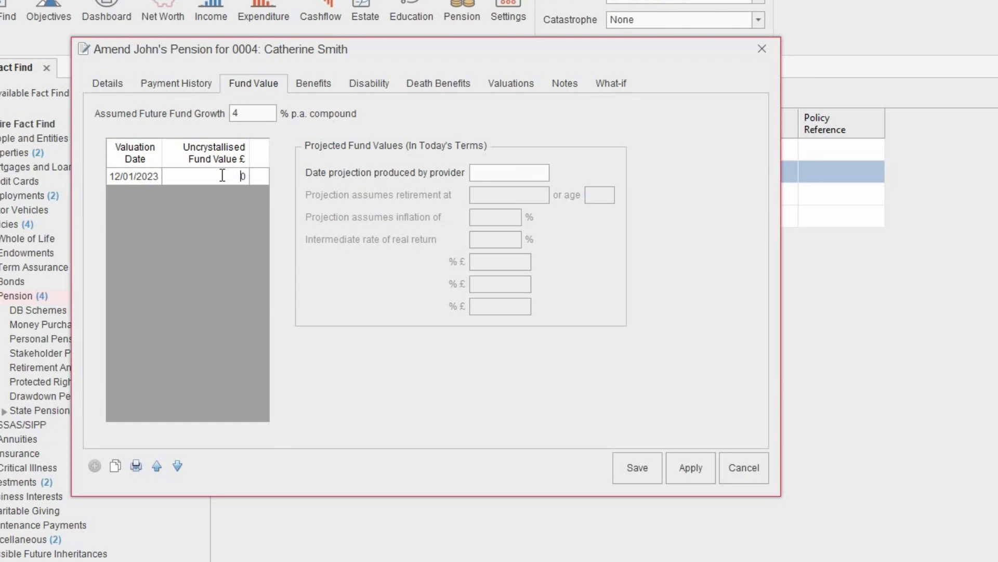
text(800000)
key(Return)
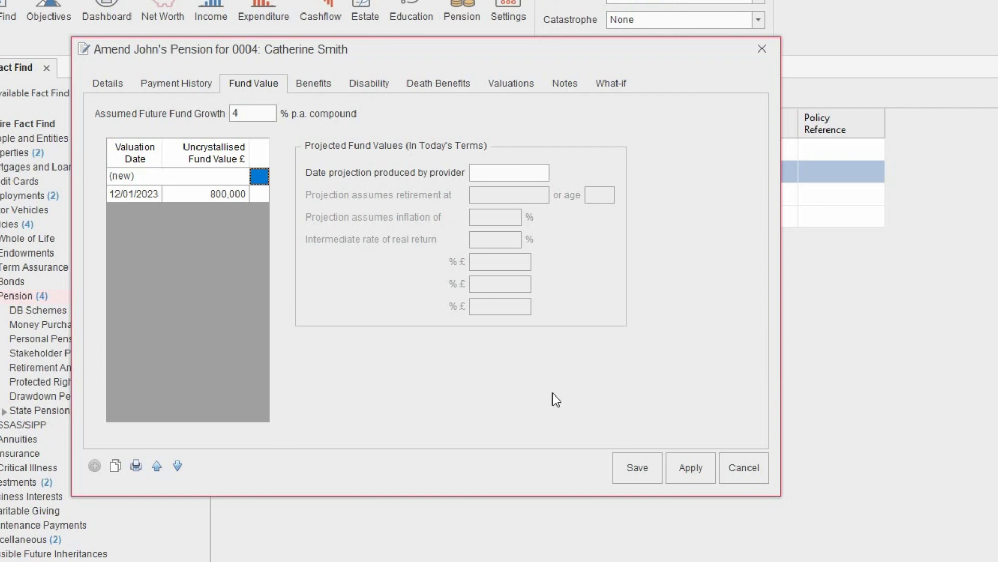
click(632, 461)
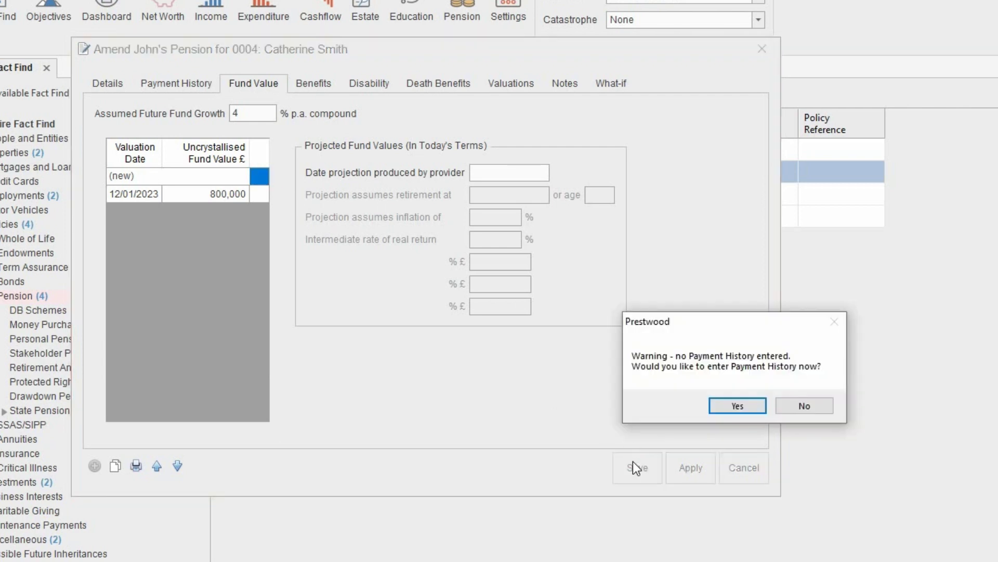
click(805, 406)
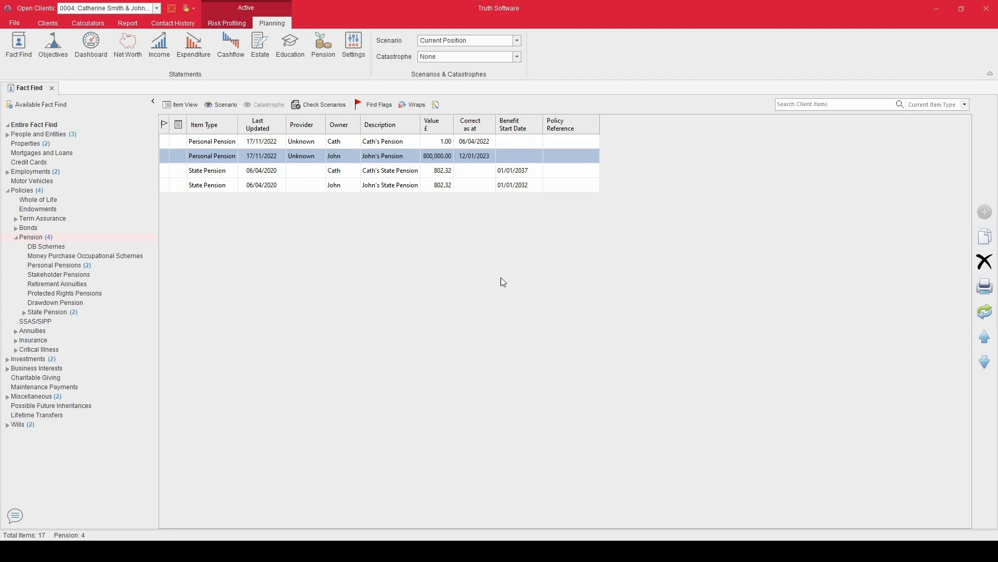
Step: Reopen the partner's pension from the net worth statement and start a new benefit entry for it
click(128, 46)
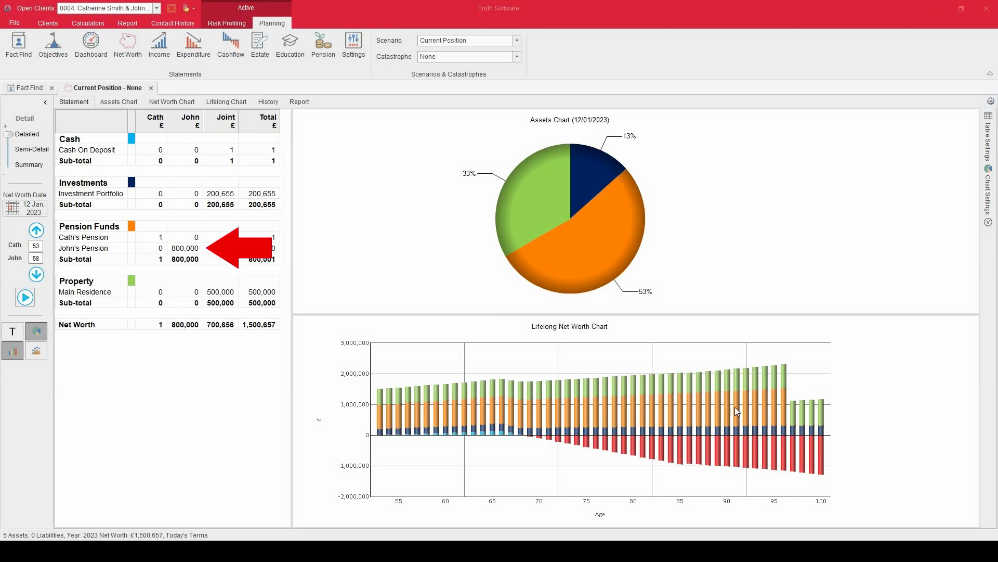
mouse_move(782, 409)
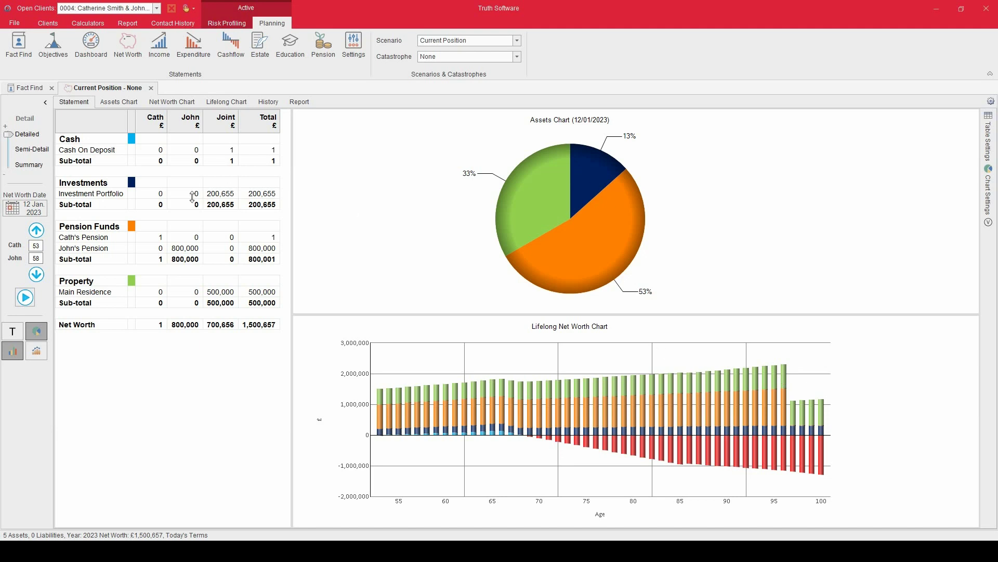
double_click(138, 250)
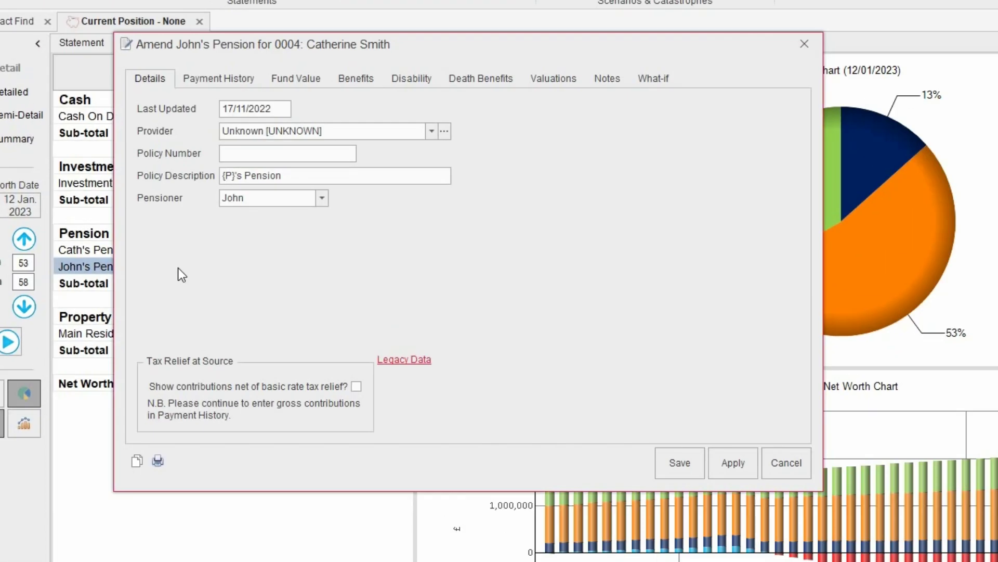
click(358, 80)
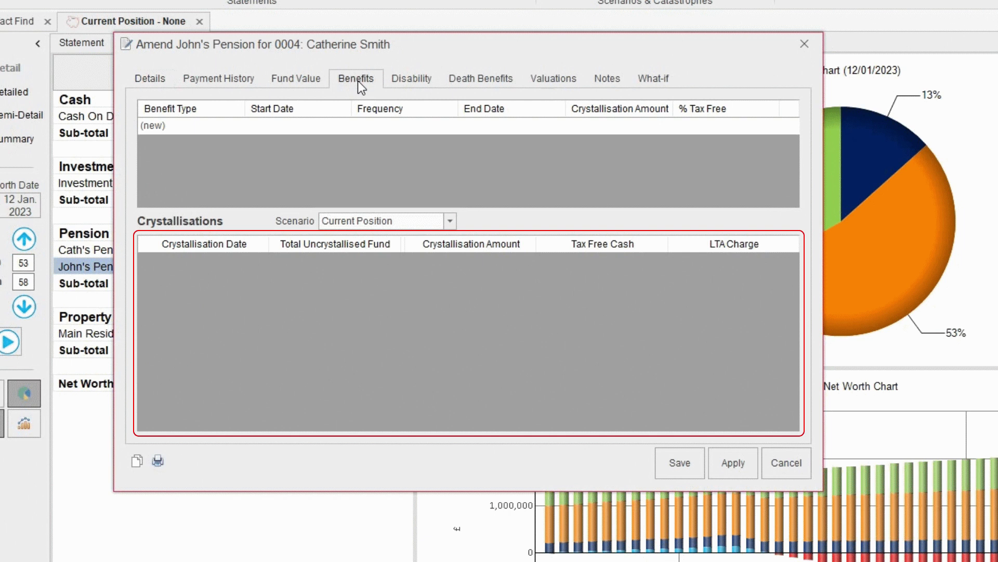
click(448, 130)
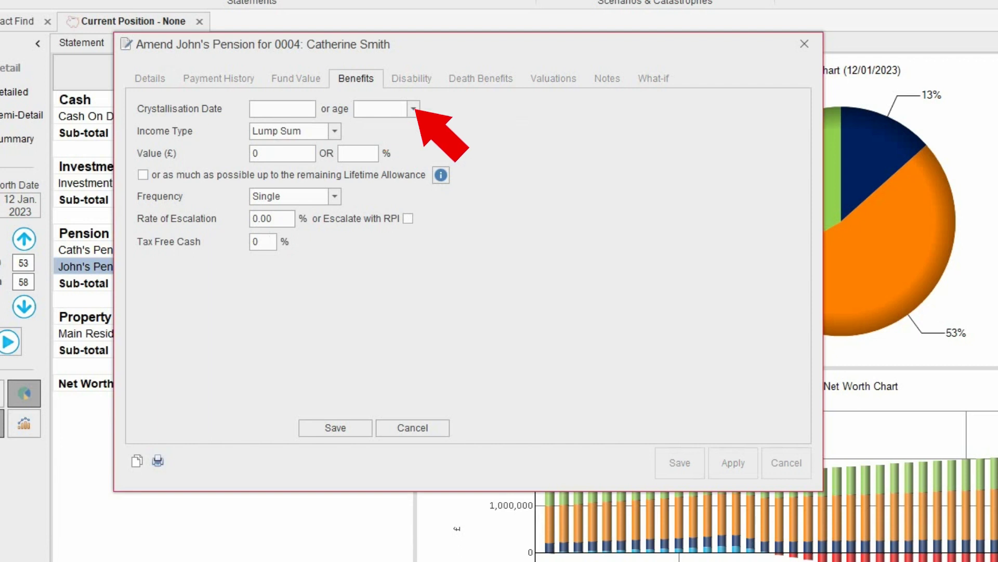
Step: Set the benefit to crystallise at Retirement as Drawdown, with a value of 100% and tax free cash of 25%
click(414, 111)
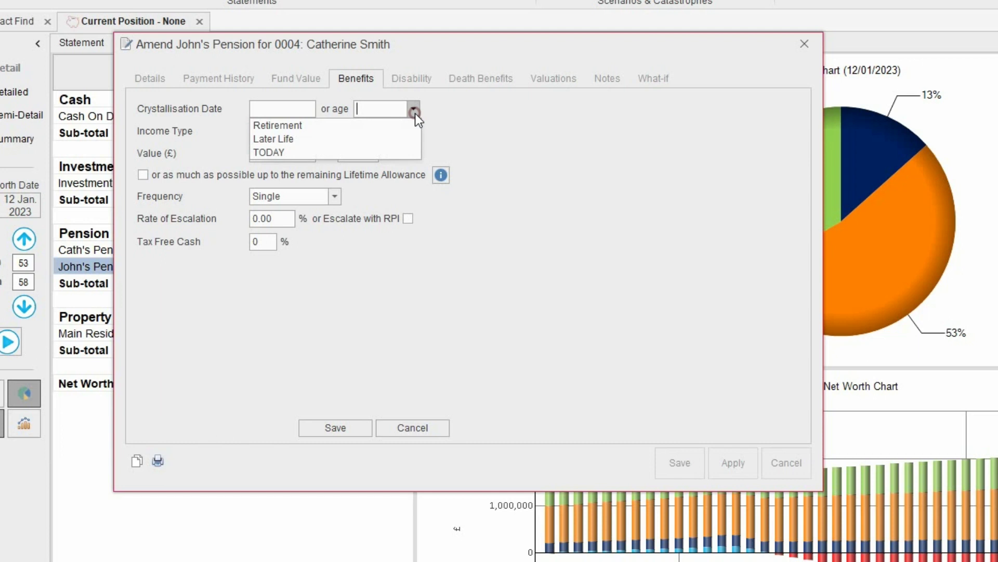
click(378, 125)
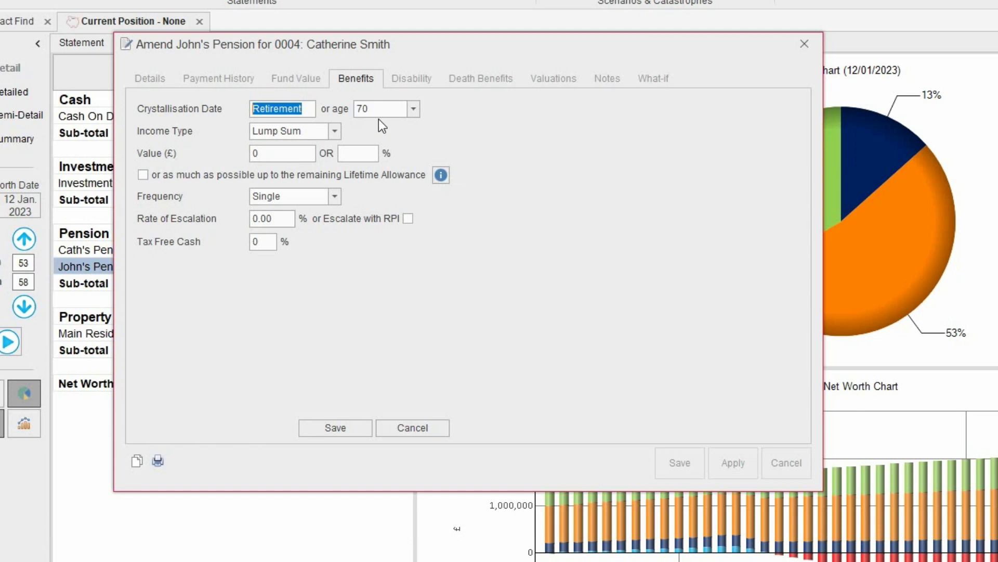
click(341, 133)
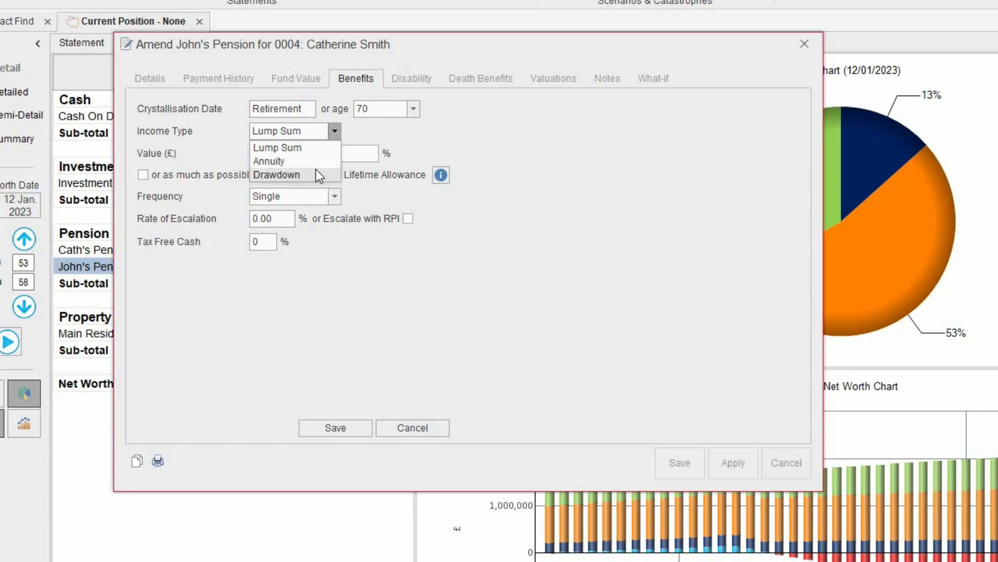
click(316, 169)
click(345, 154)
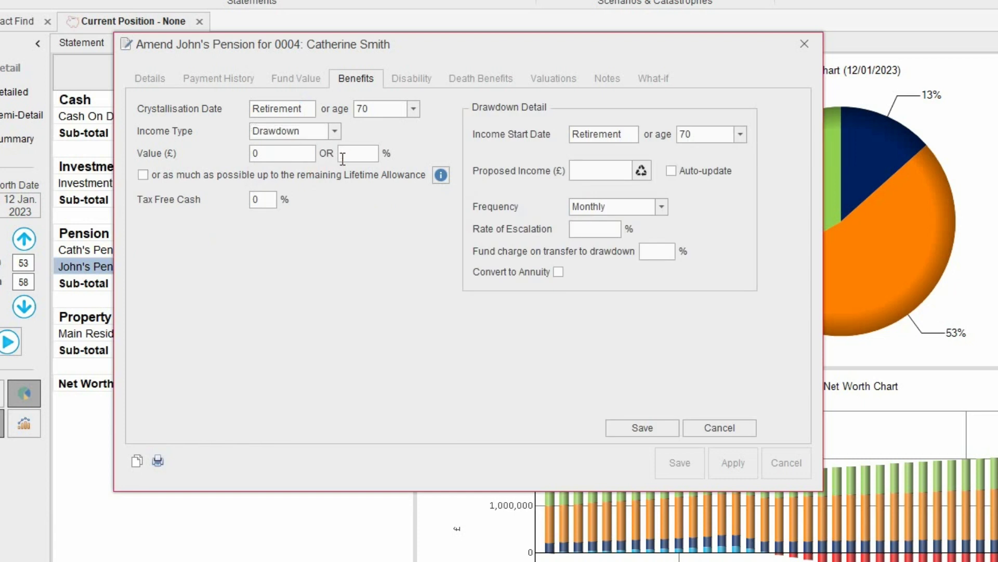
text(100)
click(270, 196)
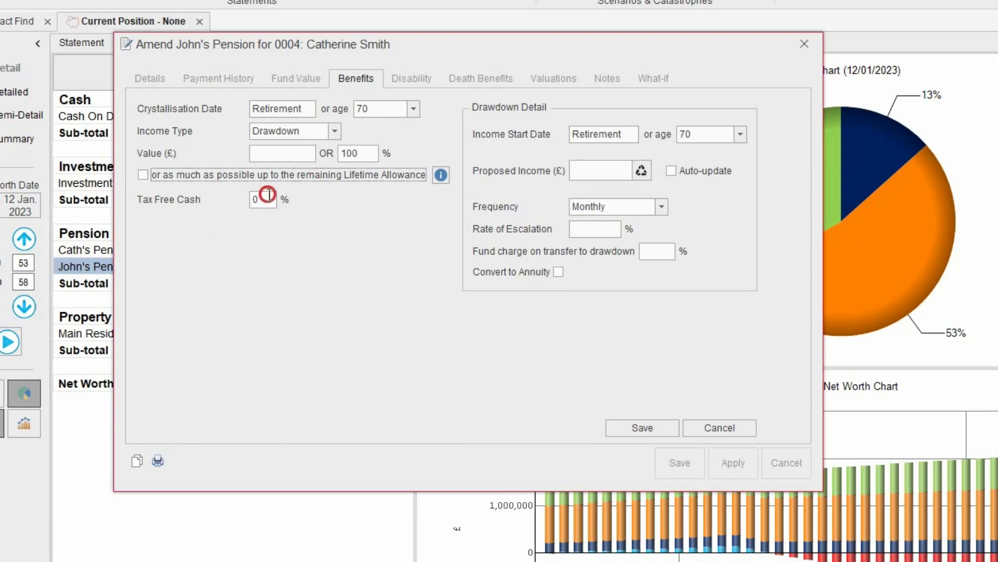
text(25)
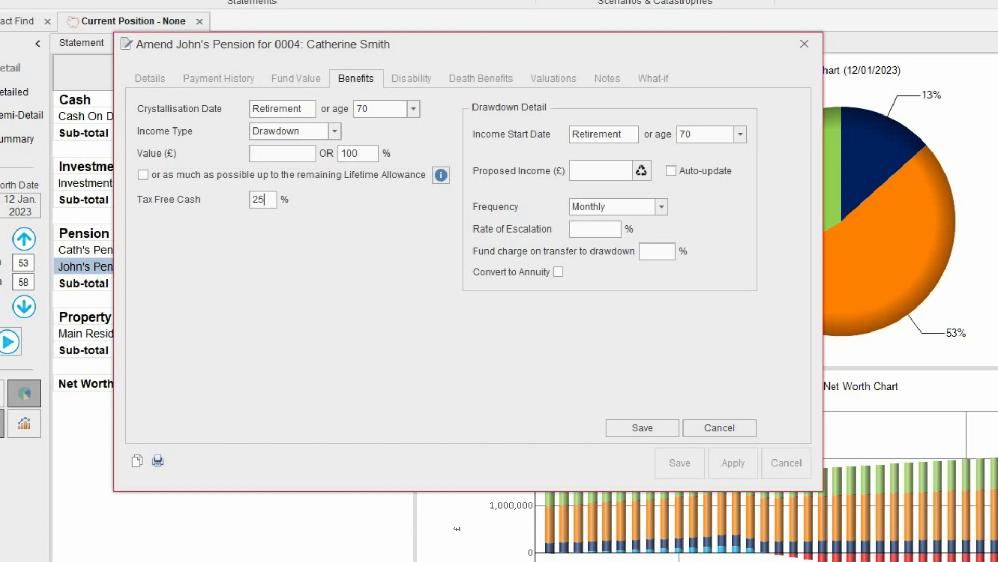
key(Tab)
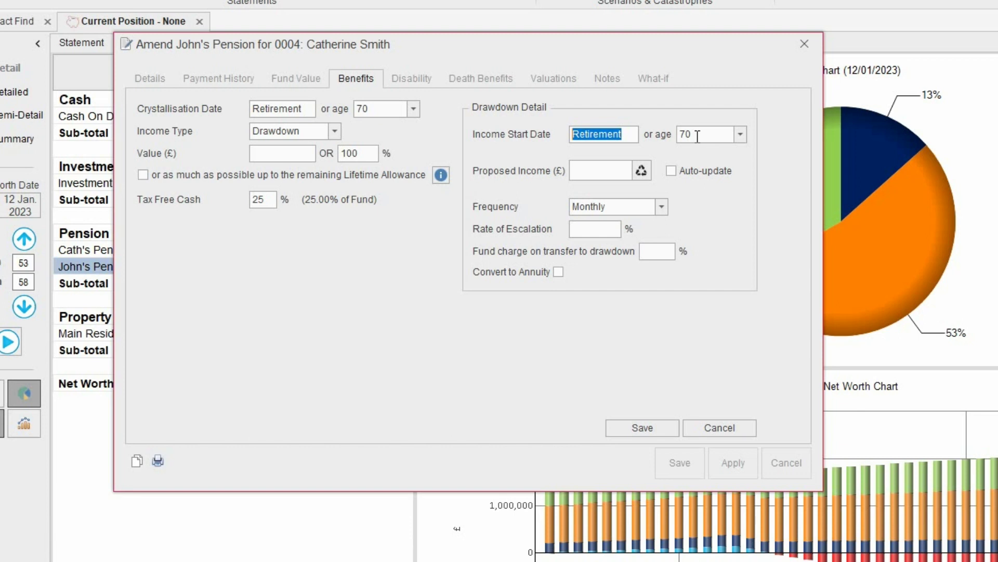
Step: Turn on auto-update for the proposed drawdown income and keep its frequency at Monthly
click(671, 171)
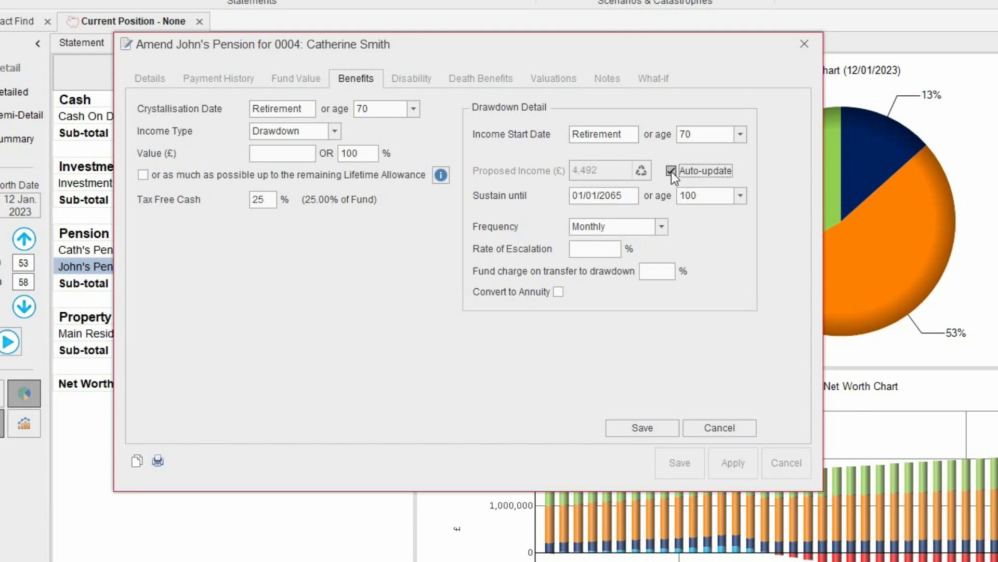
click(661, 226)
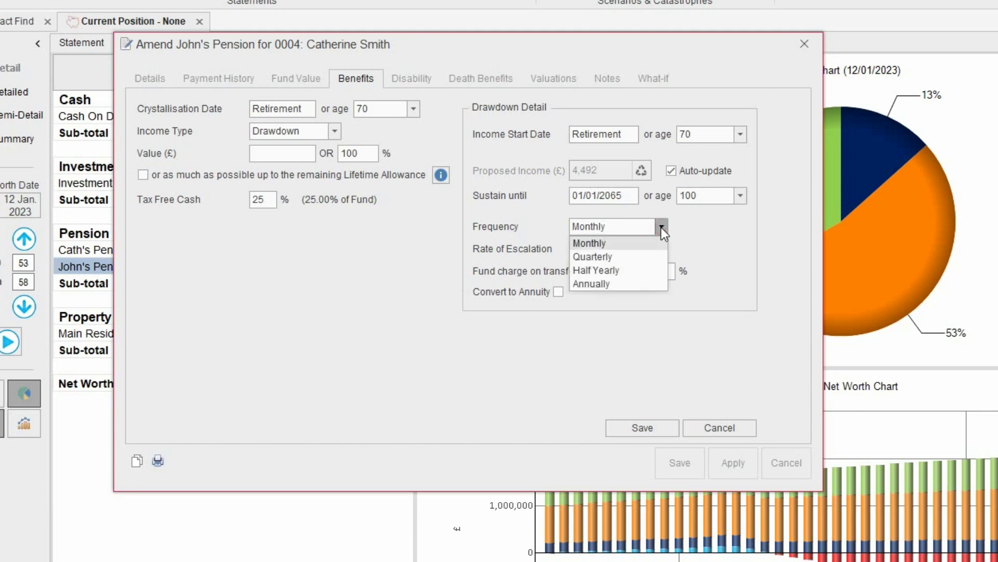
click(660, 227)
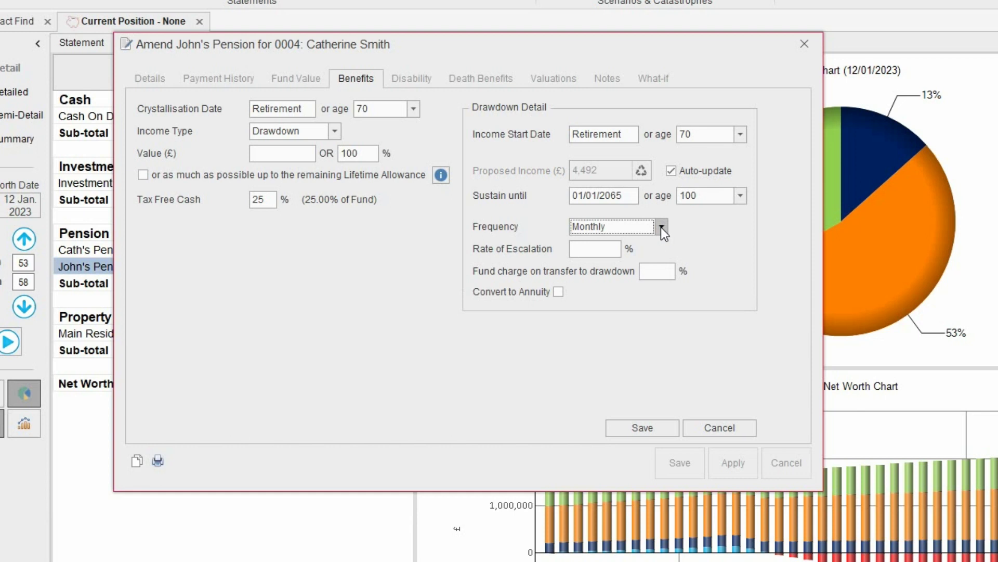
Step: Set the drawdown's rate of escalation to 3% and save the benefit and the pension without entering payment history
click(597, 247)
text(3)
key(Tab)
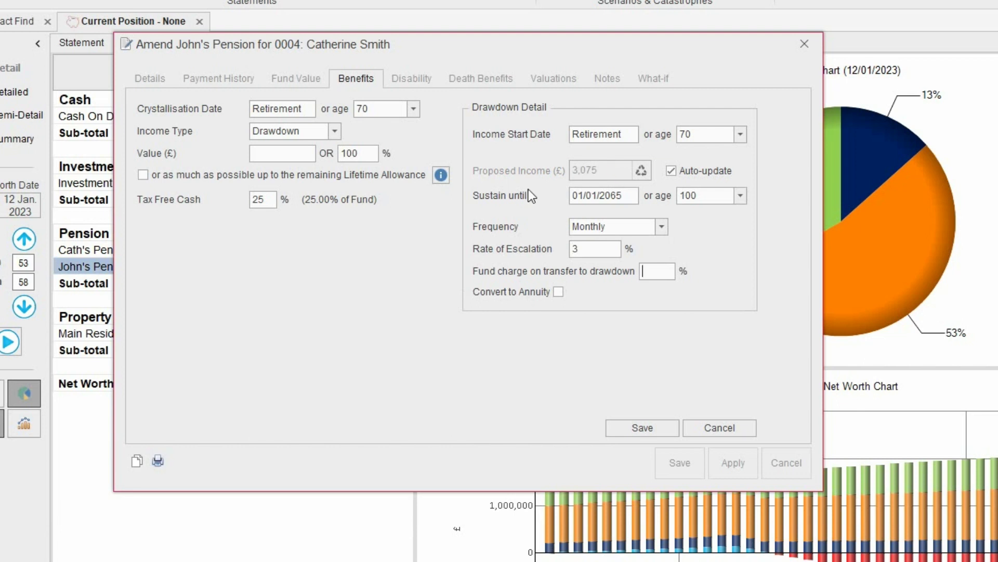
click(643, 427)
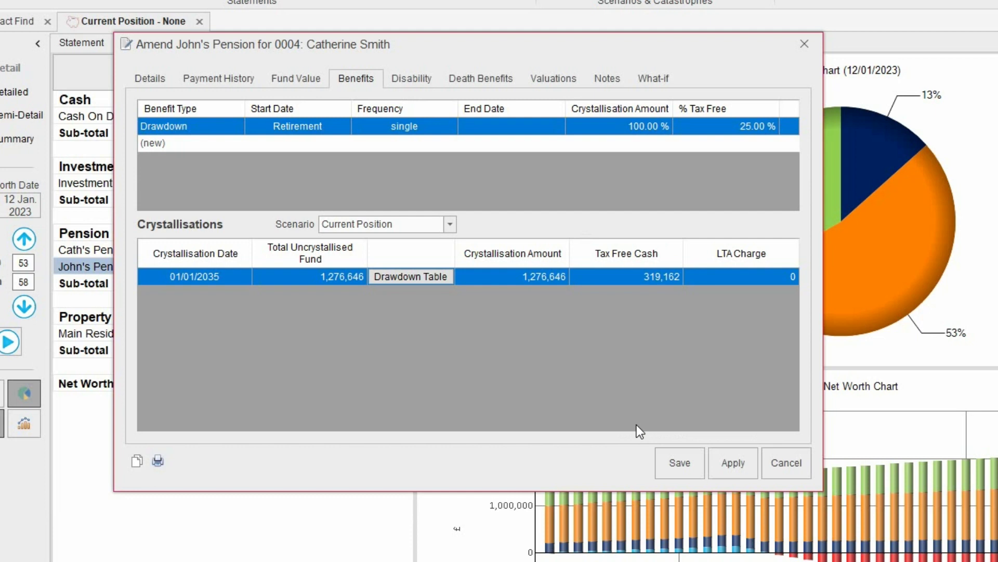
click(681, 462)
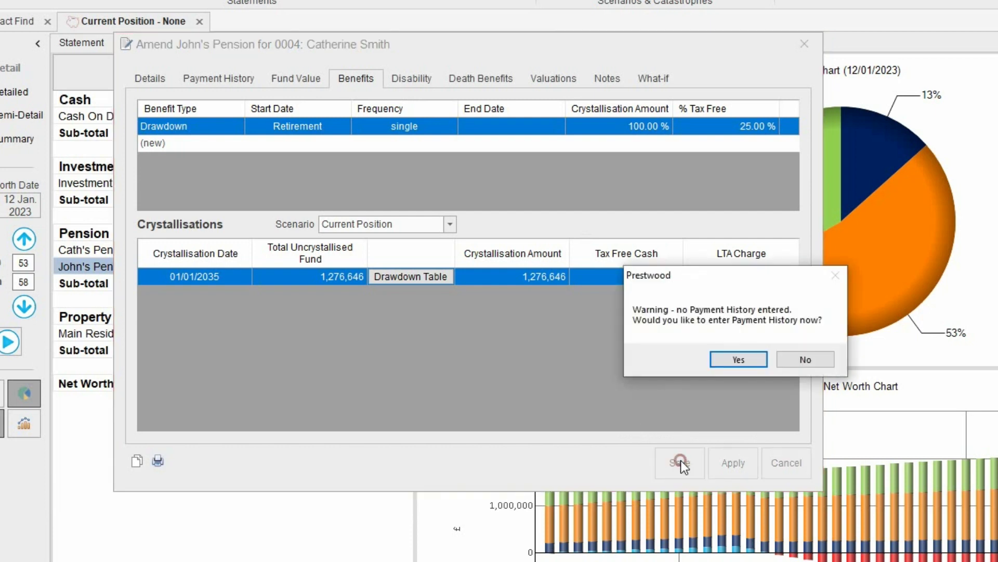
click(805, 361)
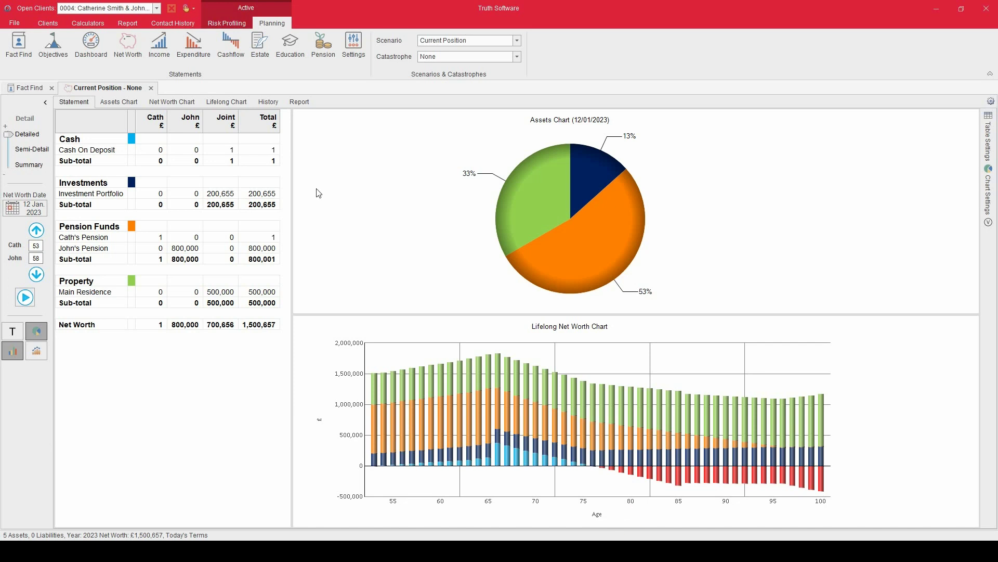
Step: Open the client's own pension from the net worth statement and add a Pensioner-paid contribution starting 06/04/2022
click(121, 237)
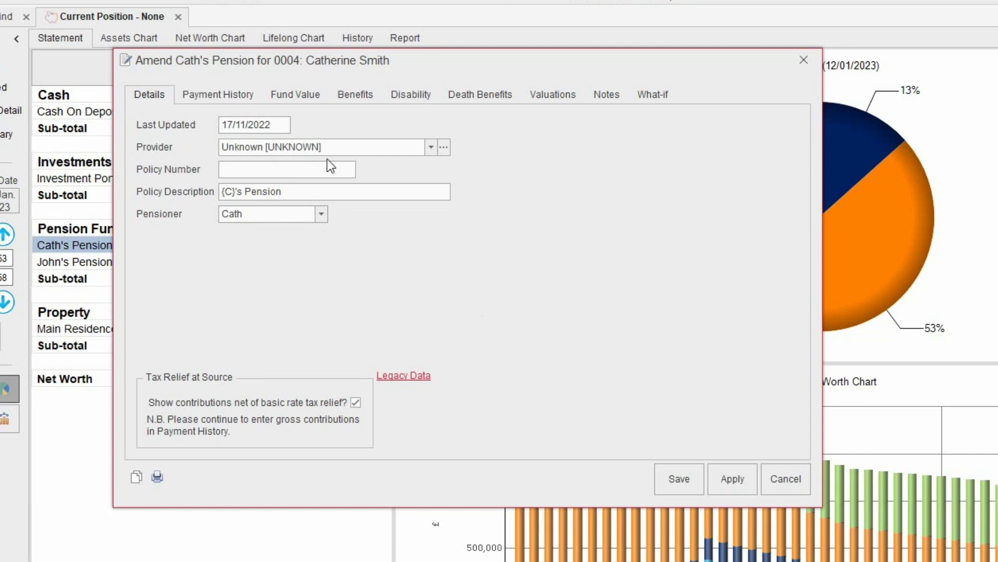
click(242, 97)
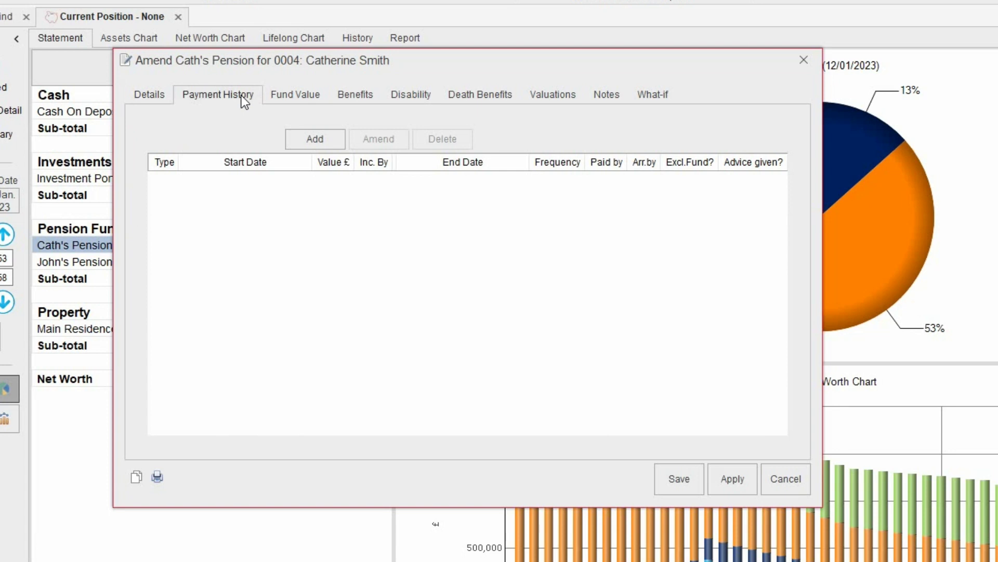
click(315, 140)
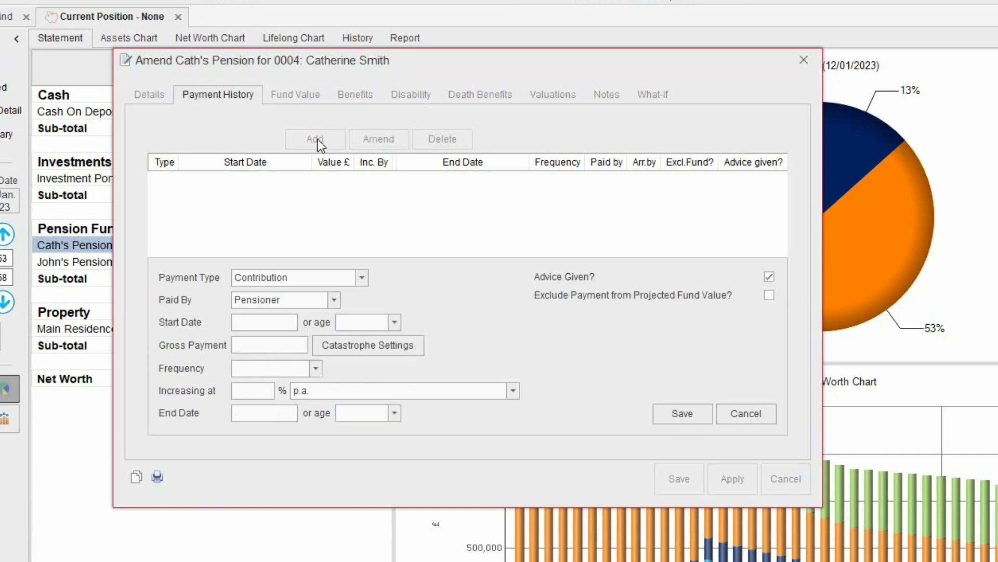
click(335, 301)
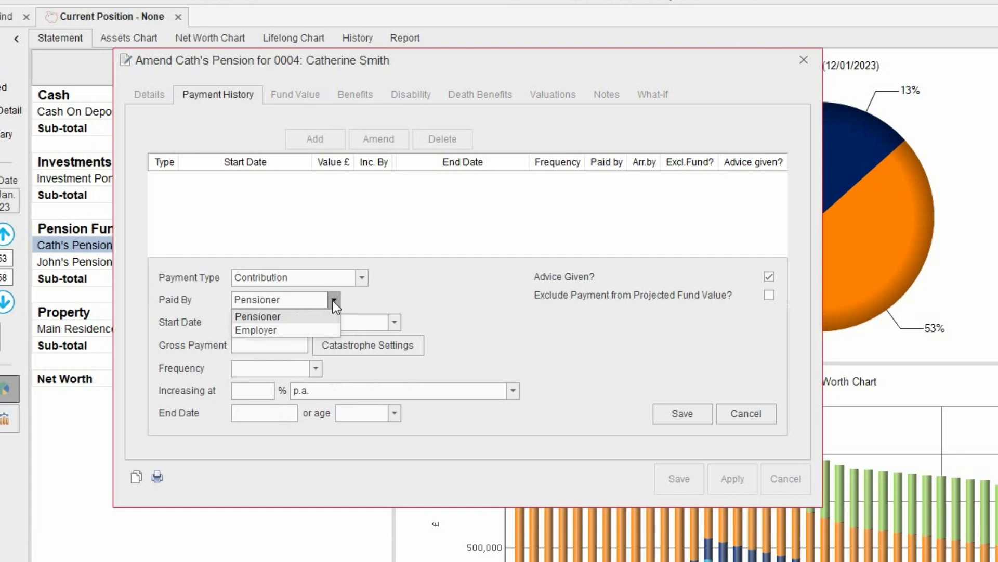
click(333, 301)
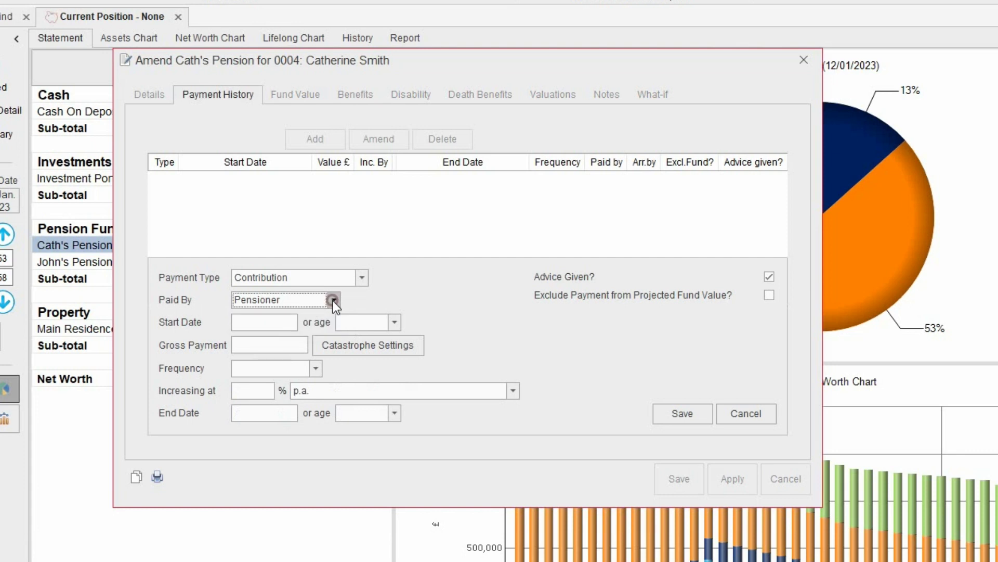
click(273, 324)
text(06/04/2022)
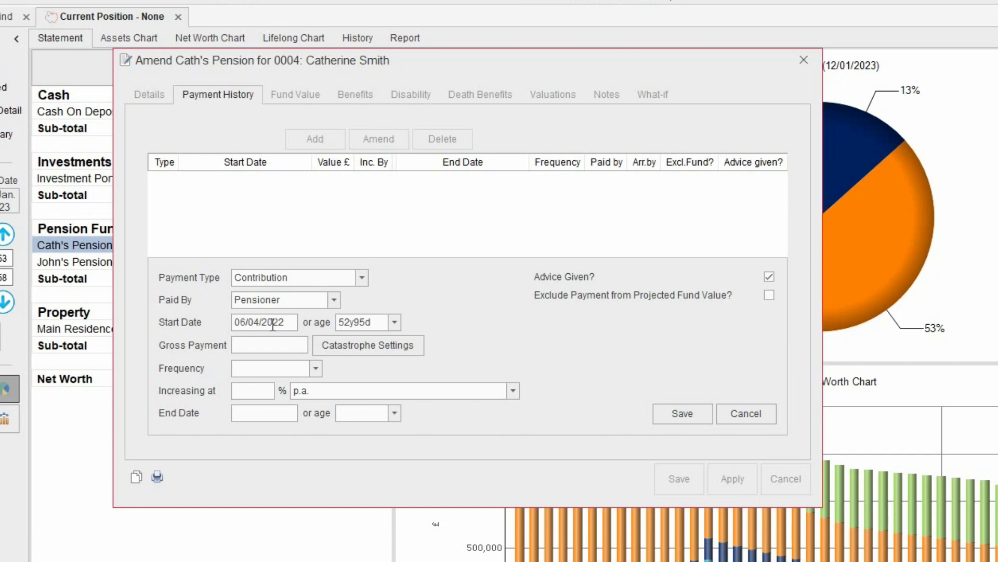
Step: Set the contribution to £250 gross Monthly, increasing at 3% p.a. until Retirement, and save it along with the pension
click(269, 341)
text(250)
click(316, 368)
click(291, 398)
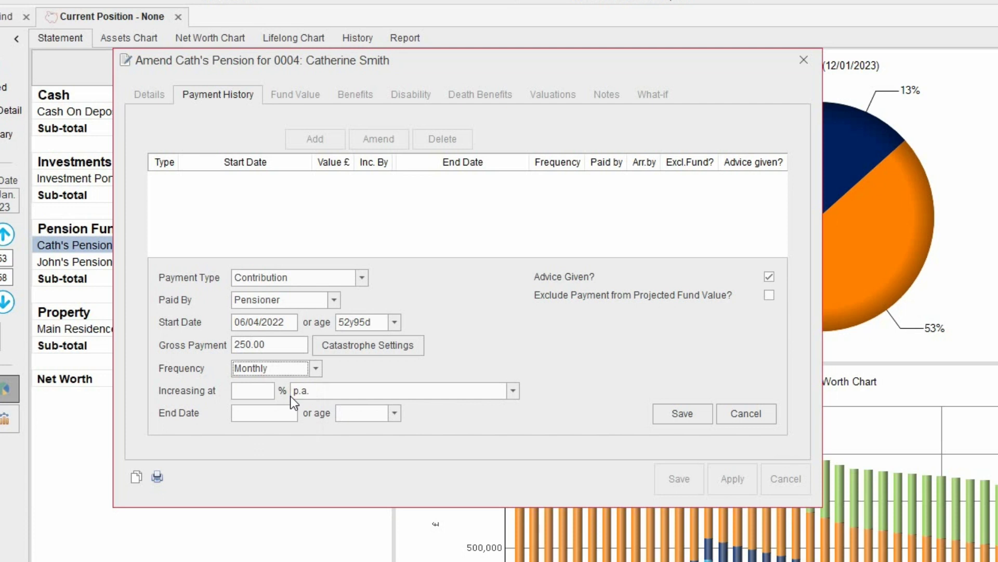
click(262, 397)
text(3)
click(395, 414)
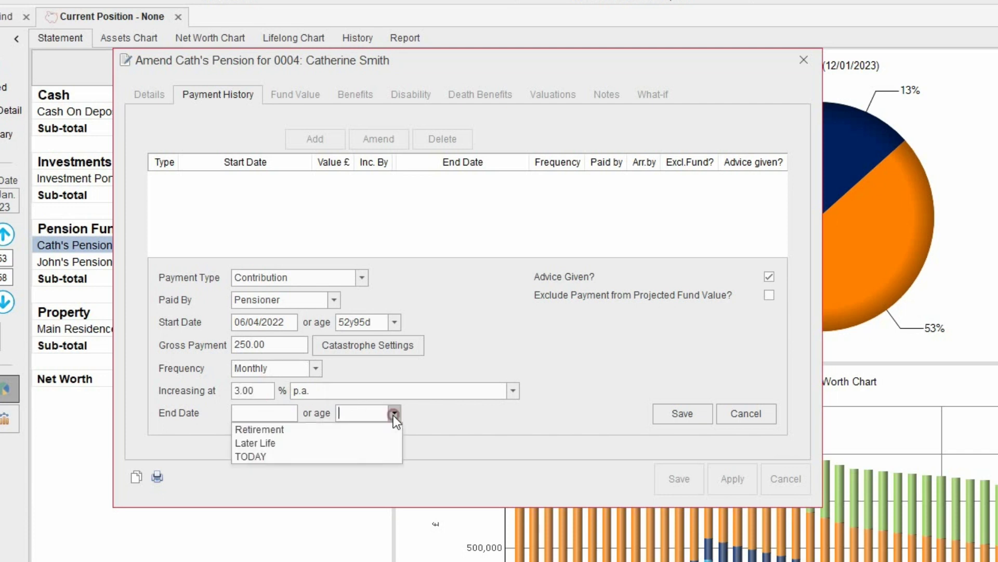
click(351, 426)
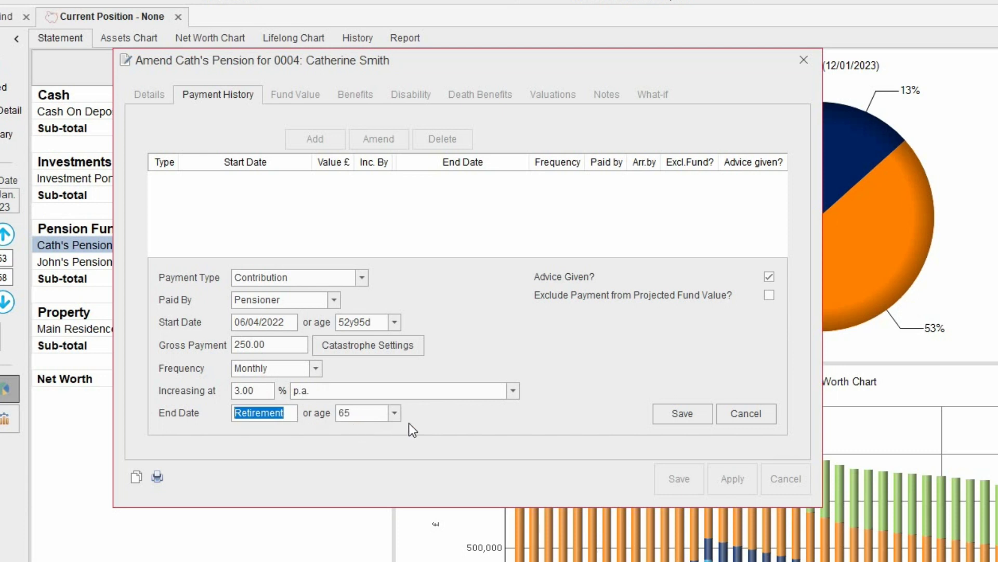
click(701, 413)
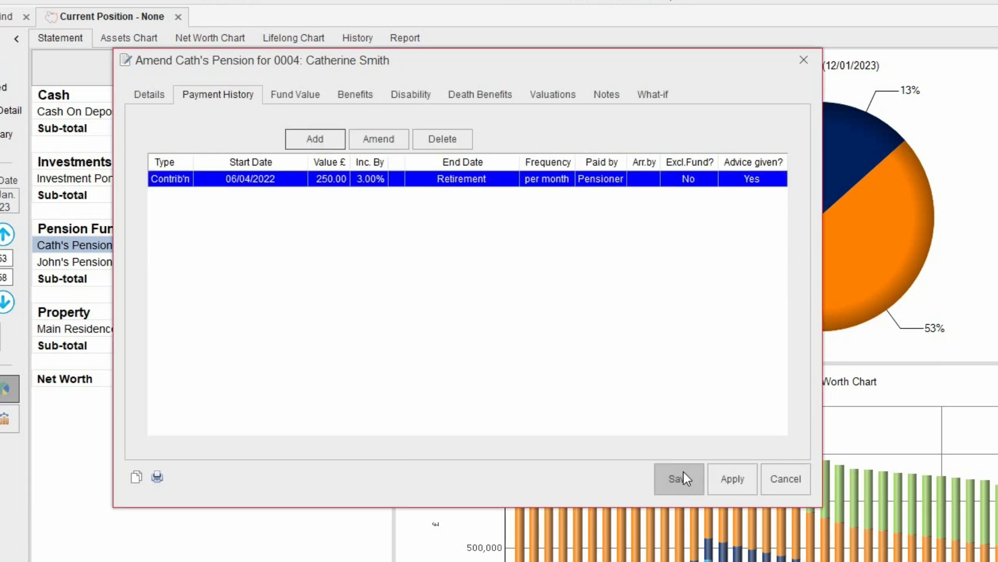
click(675, 471)
click(674, 471)
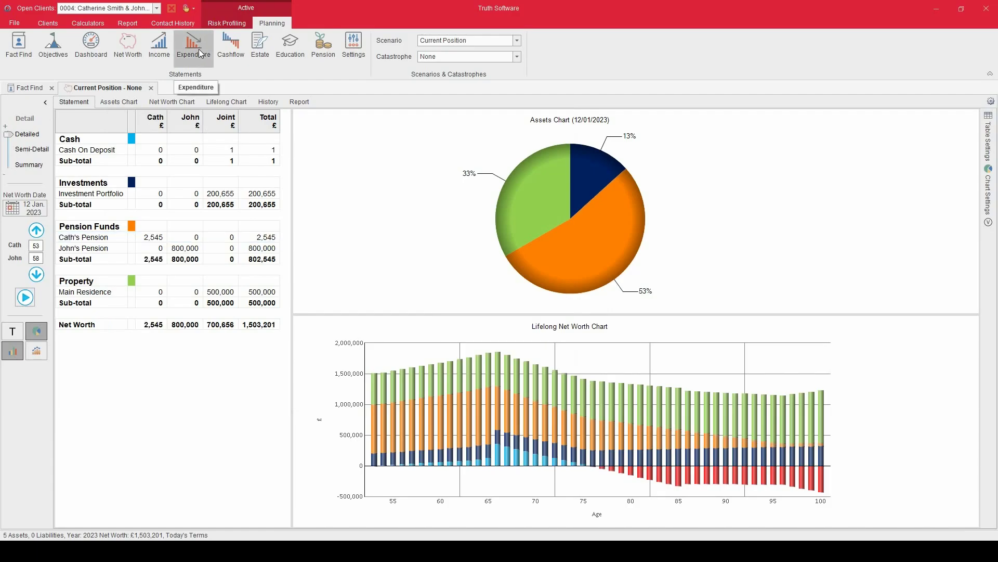
Step: Reopen the client's pension from the expenditure statement and show its contributions net of basic rate tax relief
click(200, 52)
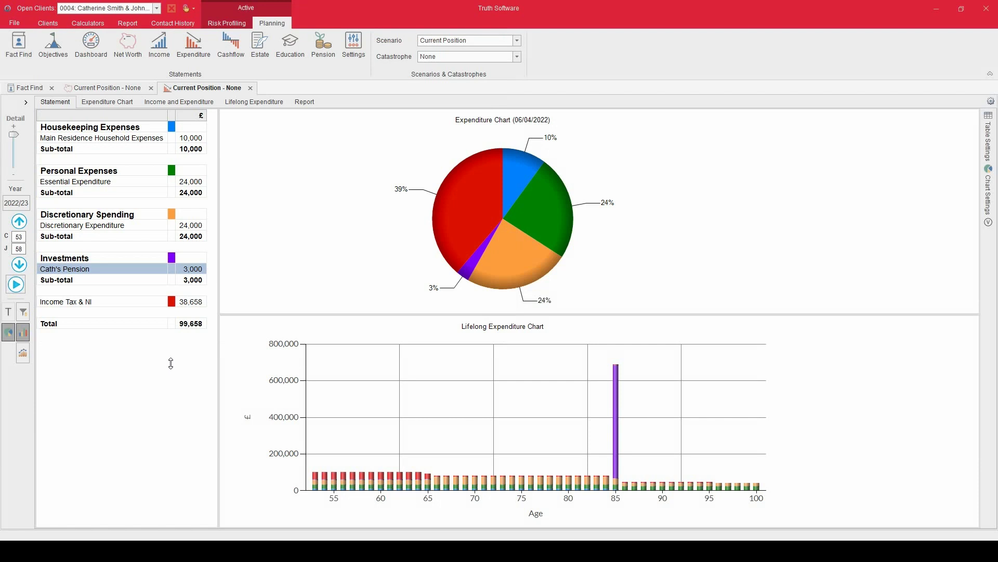
double_click(106, 269)
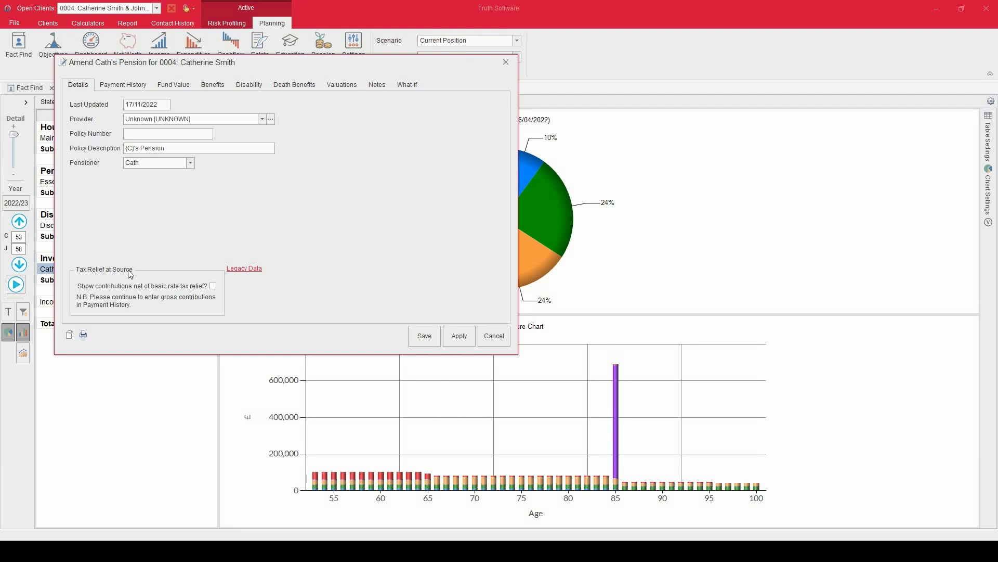
click(214, 286)
click(431, 339)
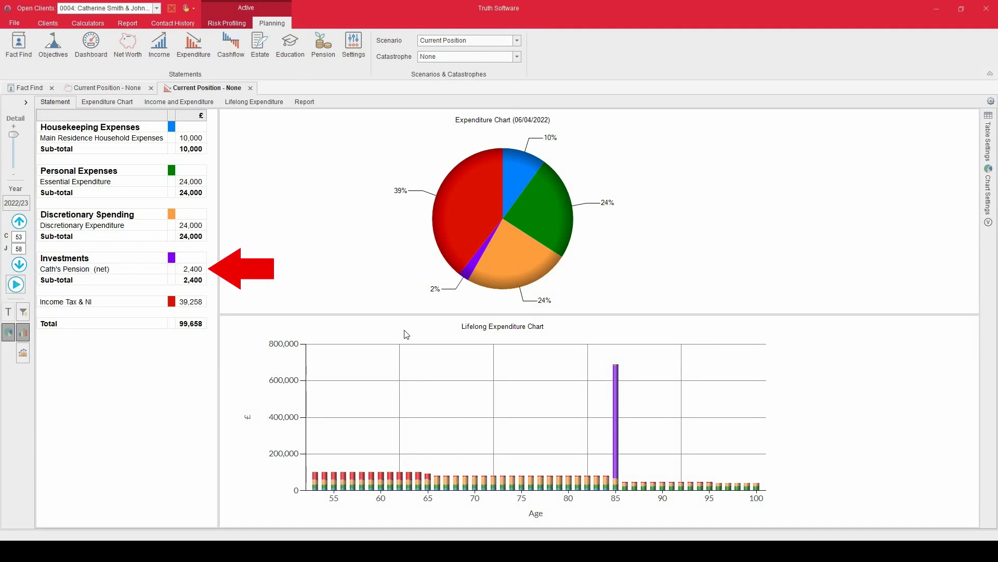
Step: Reopen the client's pension and add an uncrystallised fund value of £500,000 dated 12/01/2023
double_click(107, 273)
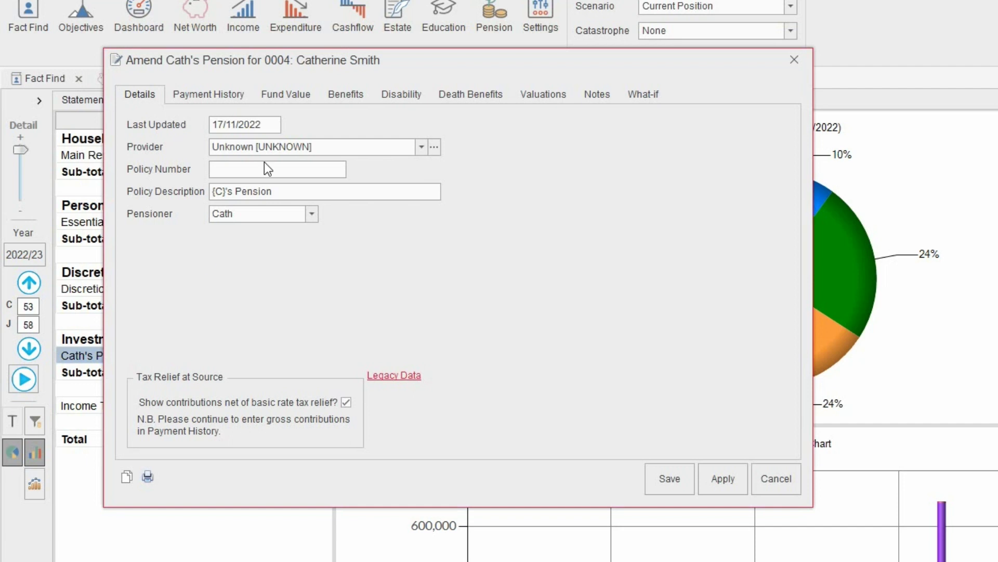
click(301, 98)
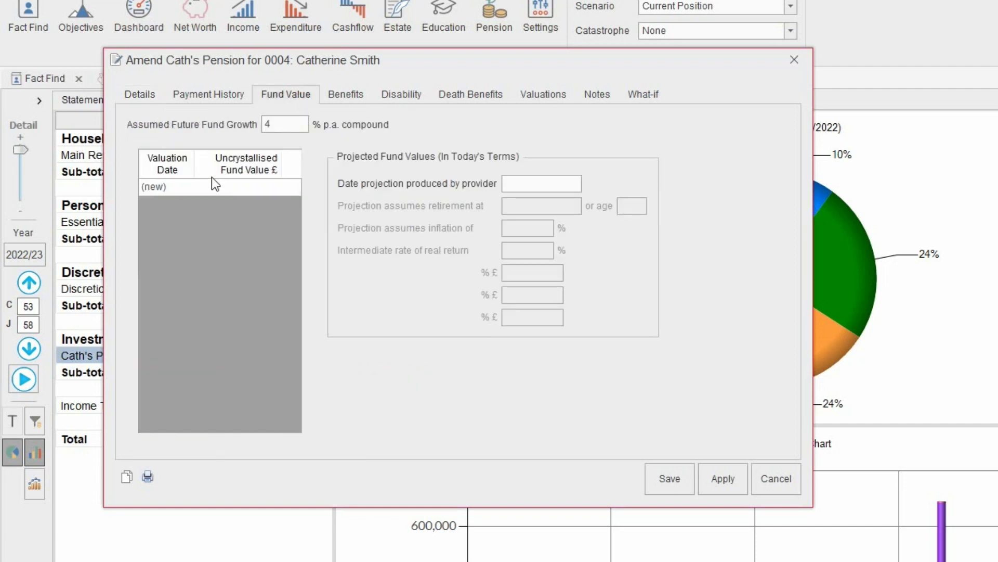
click(247, 187)
text(500000)
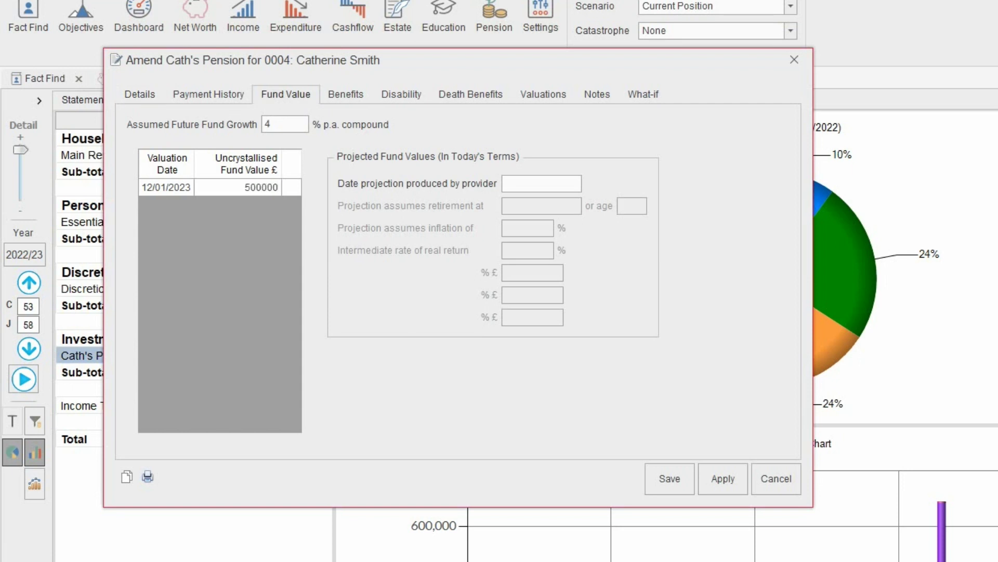
Step: Create a new Lump Sum benefit for this pension that crystallises at Retirement with a value of £50,000
click(342, 100)
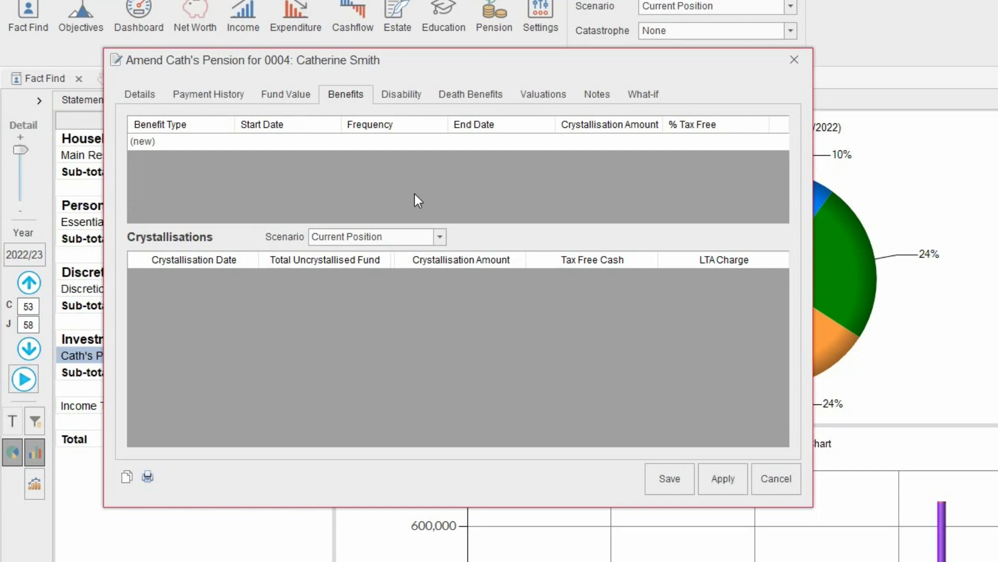
click(422, 142)
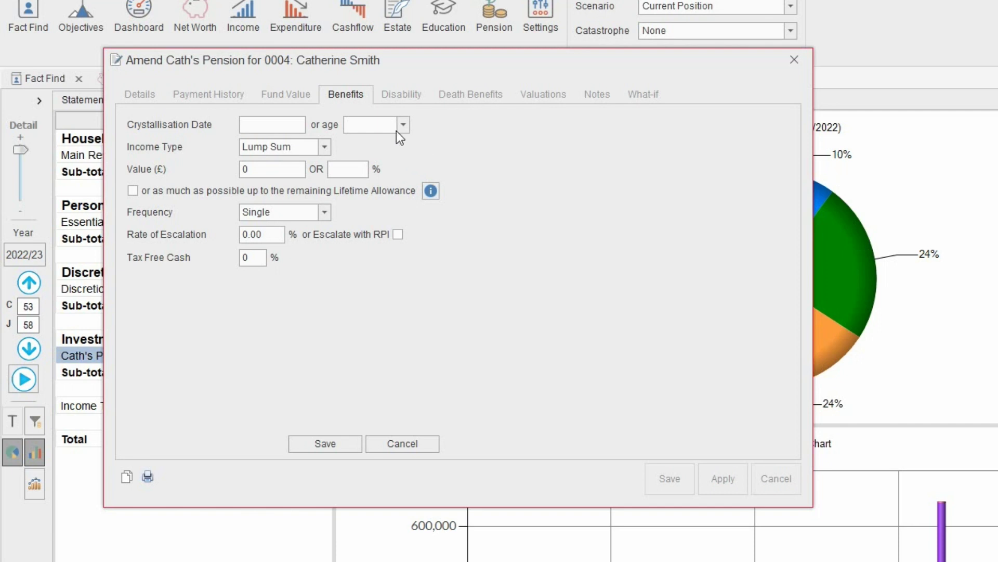
click(403, 125)
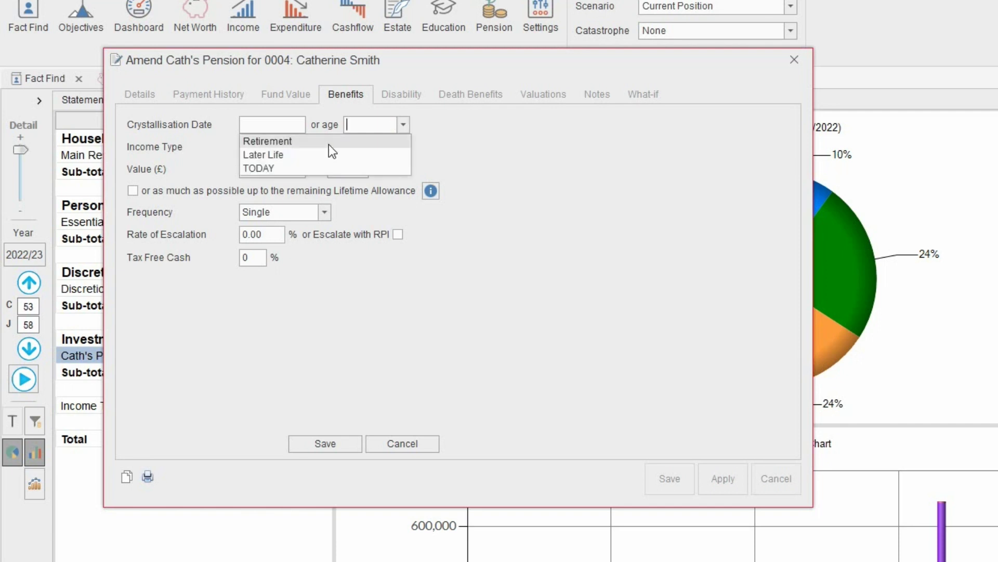
click(329, 141)
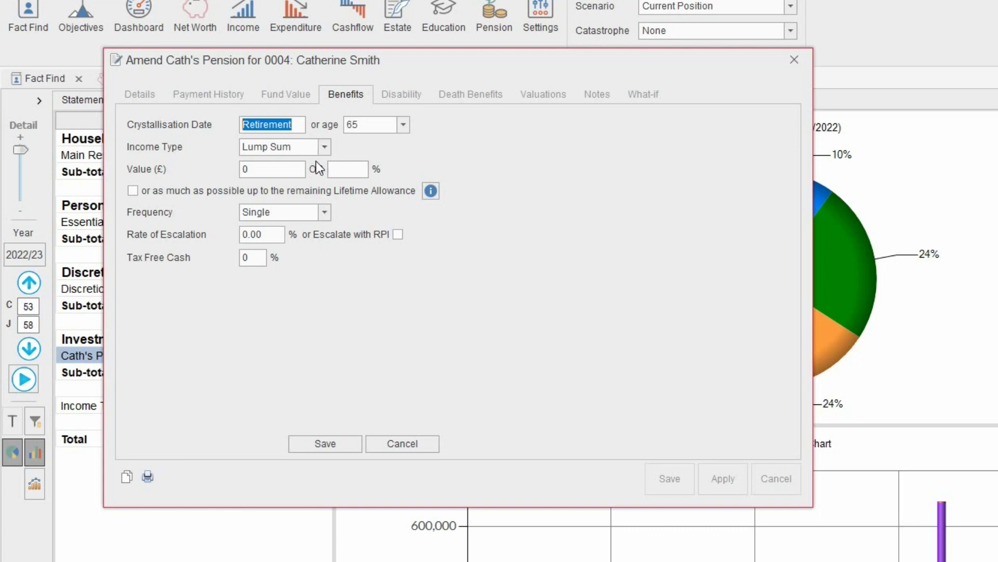
click(282, 167)
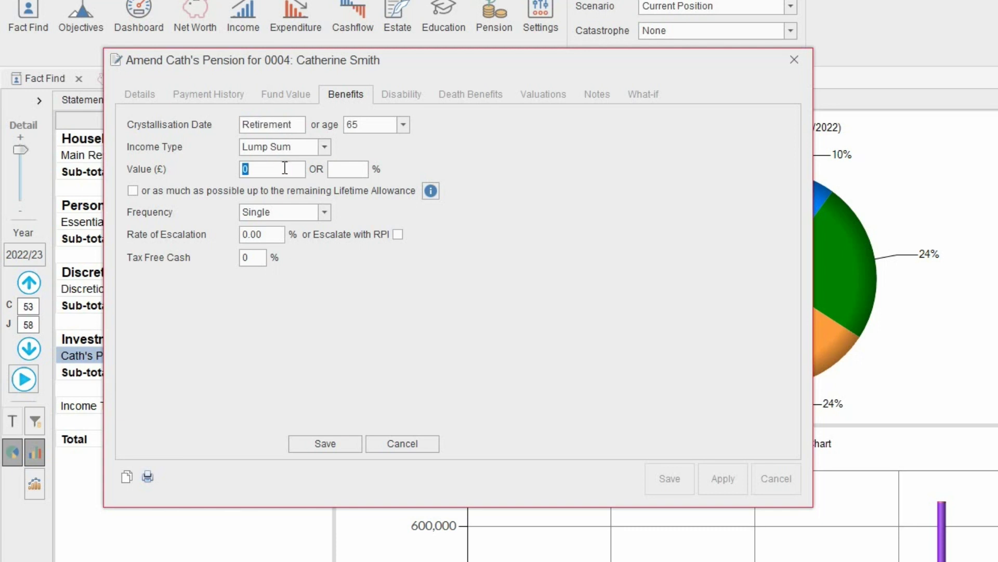
text(50000)
key(Tab)
Step: Make the lump sum Annually recurring, escalating with RPI, with 25% tax free cash, and save the benefit and pension
click(323, 209)
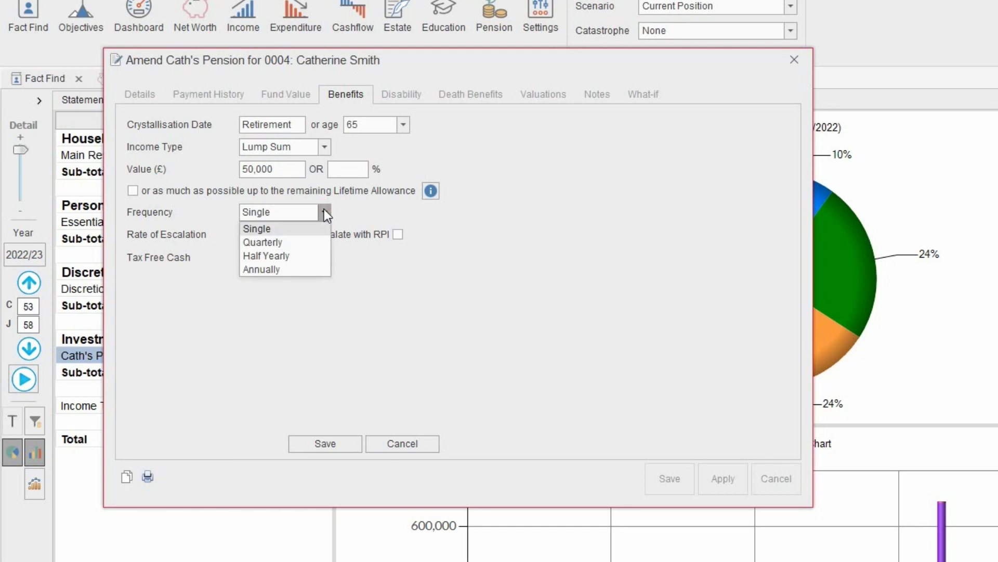
click(281, 268)
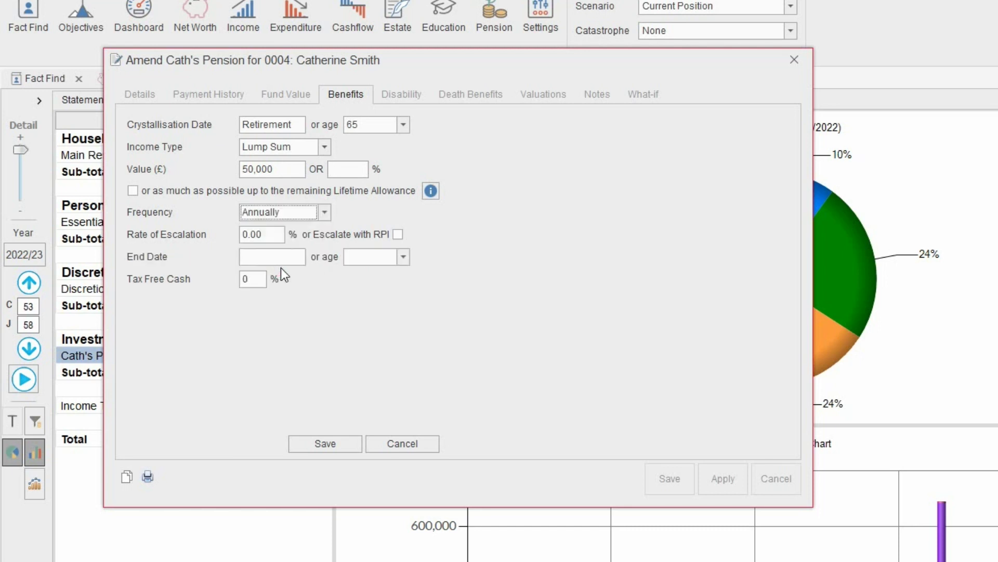
click(398, 234)
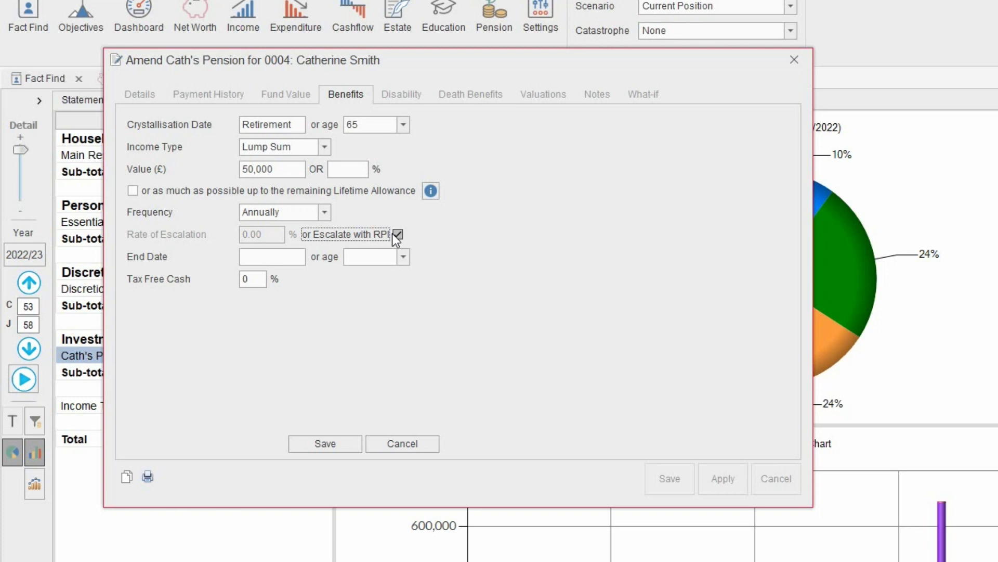
double_click(263, 278)
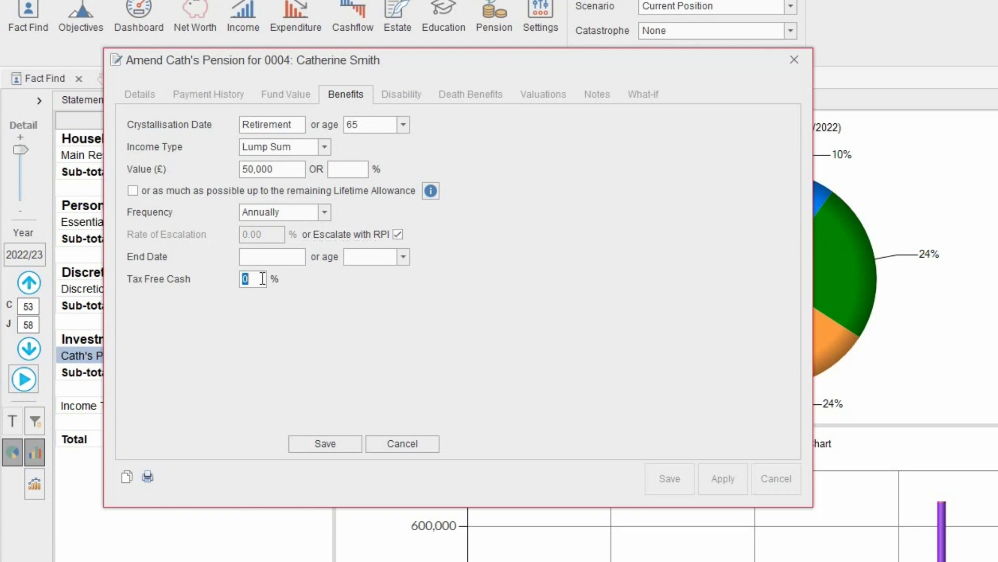
text(25)
click(324, 443)
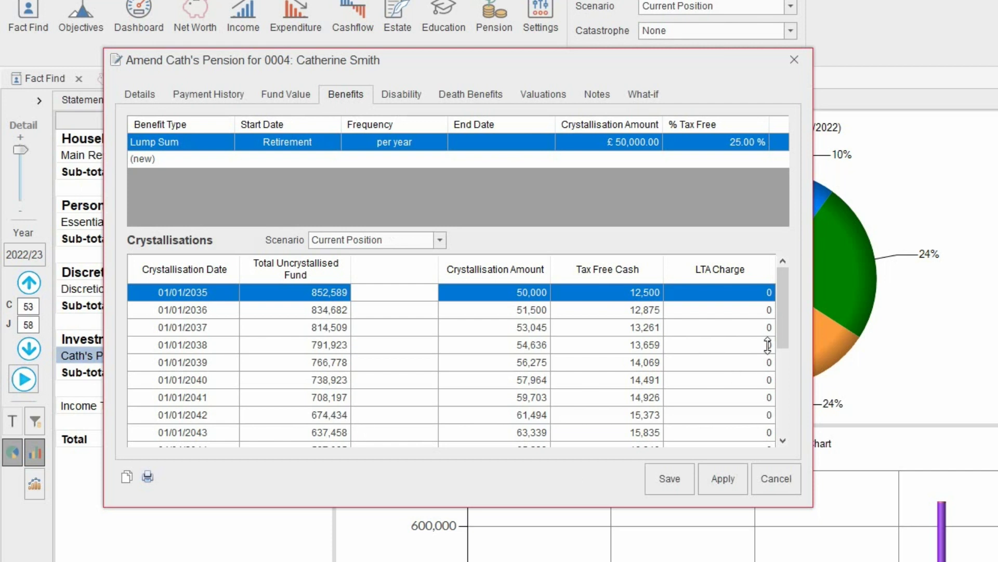
drag(787, 331, 785, 439)
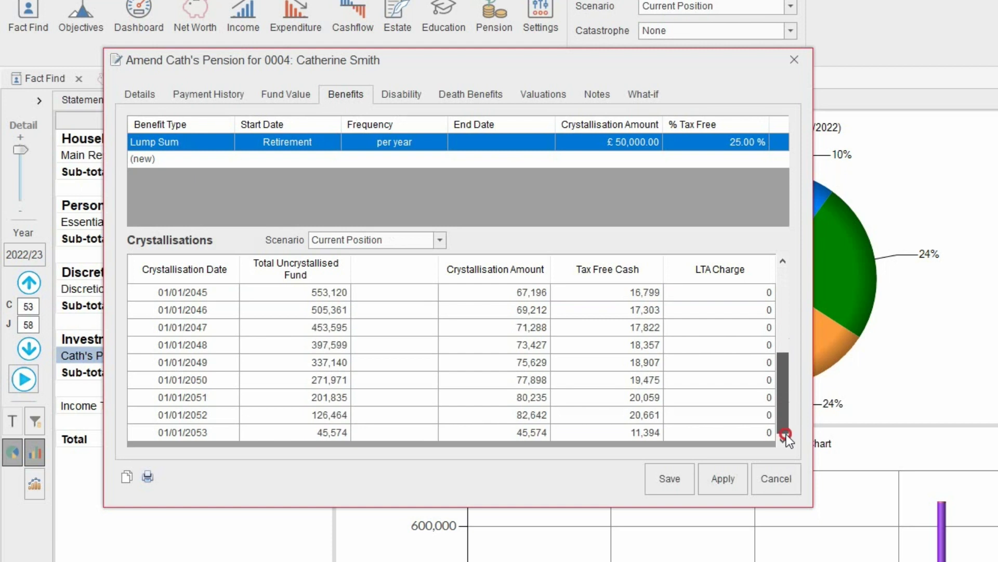
click(670, 479)
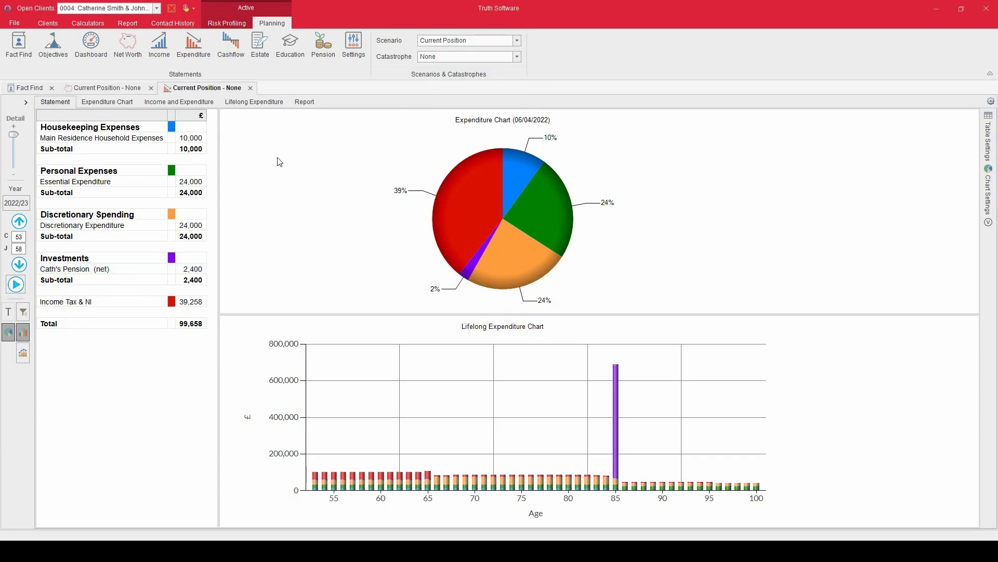
Step: Examine the income types in the lifelong income chart, and return to the income statement
click(160, 44)
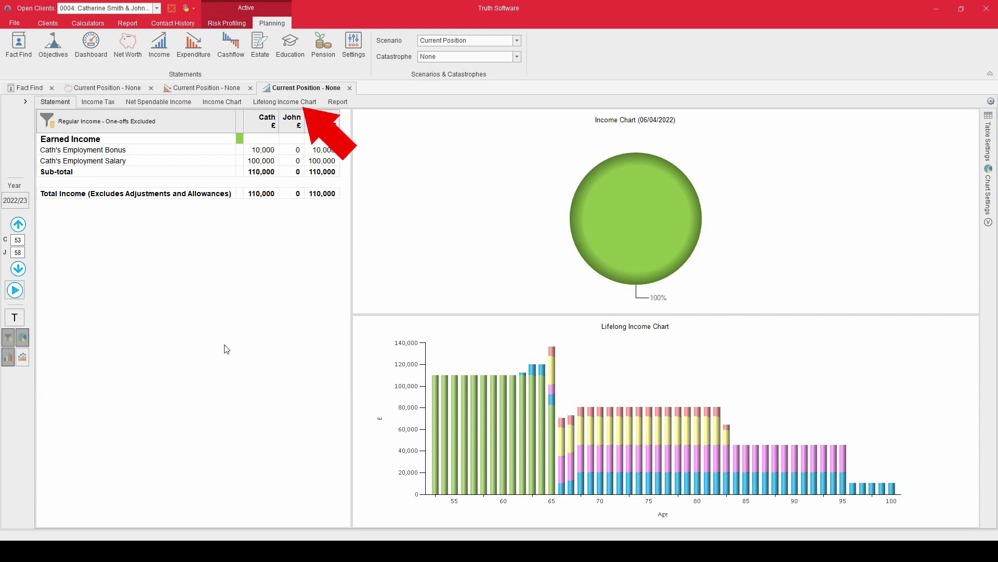
click(292, 104)
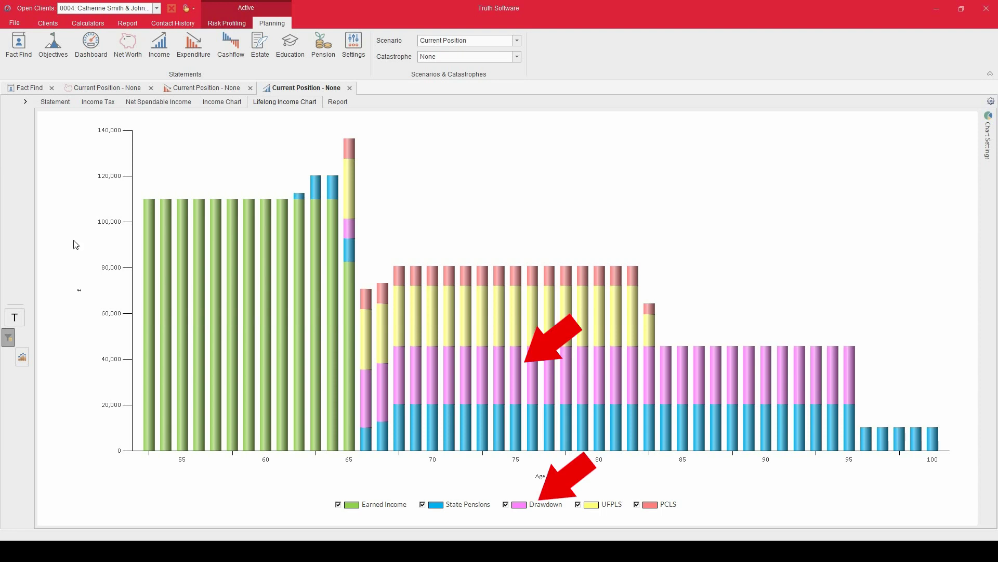
click(55, 102)
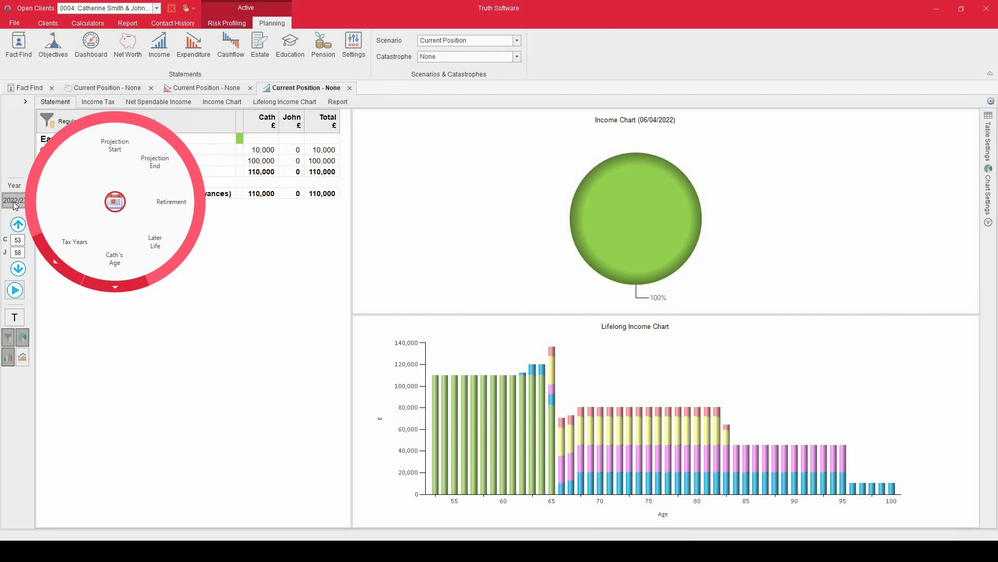
Step: Show the income statement at Retirement with one-off income included, and advance it to tax year 2035/36
click(175, 198)
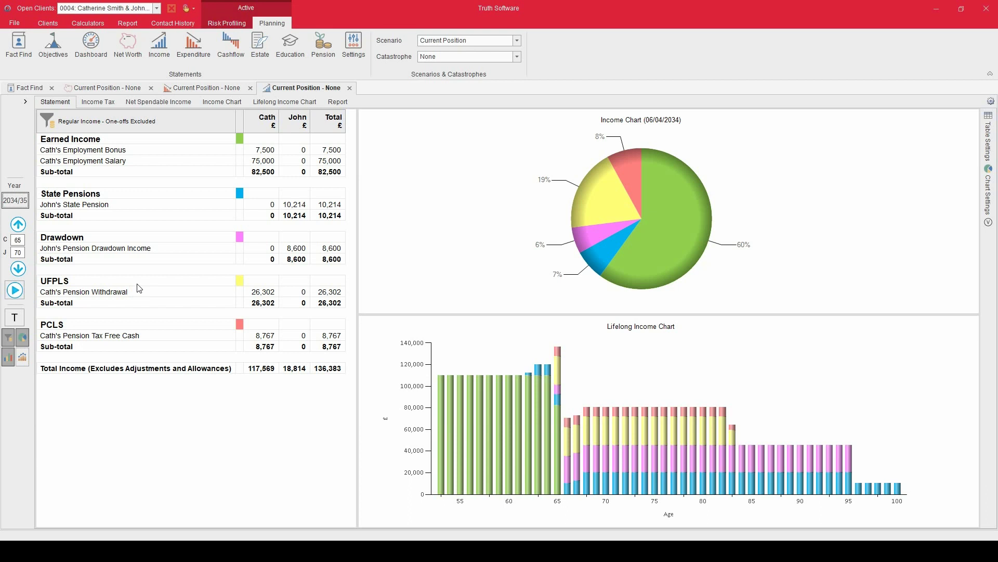
click(12, 338)
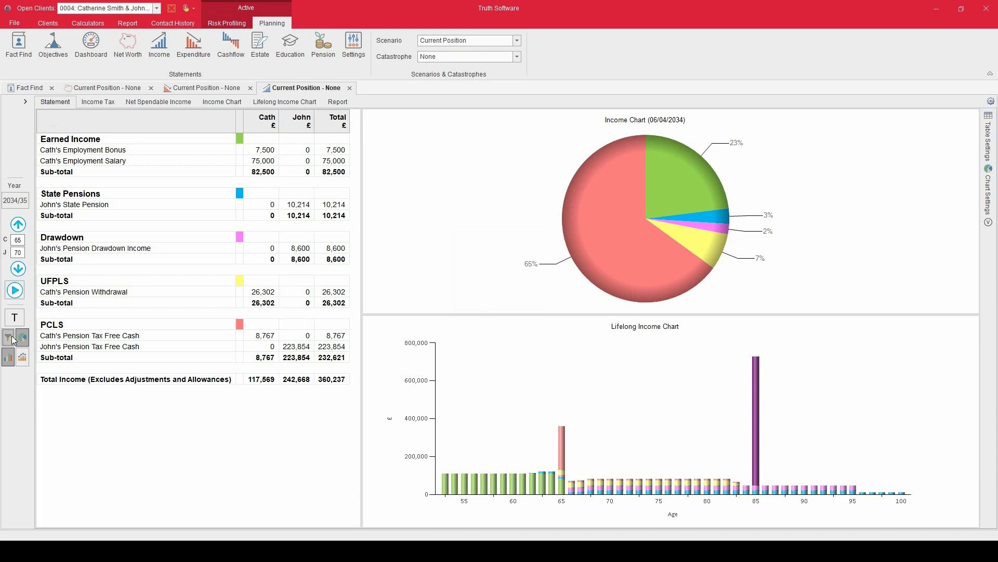
click(22, 226)
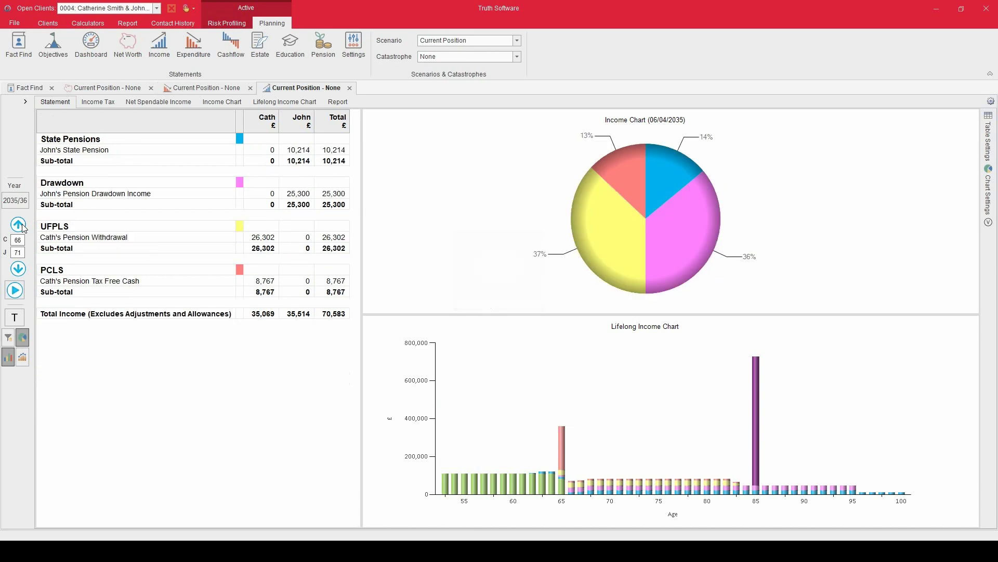